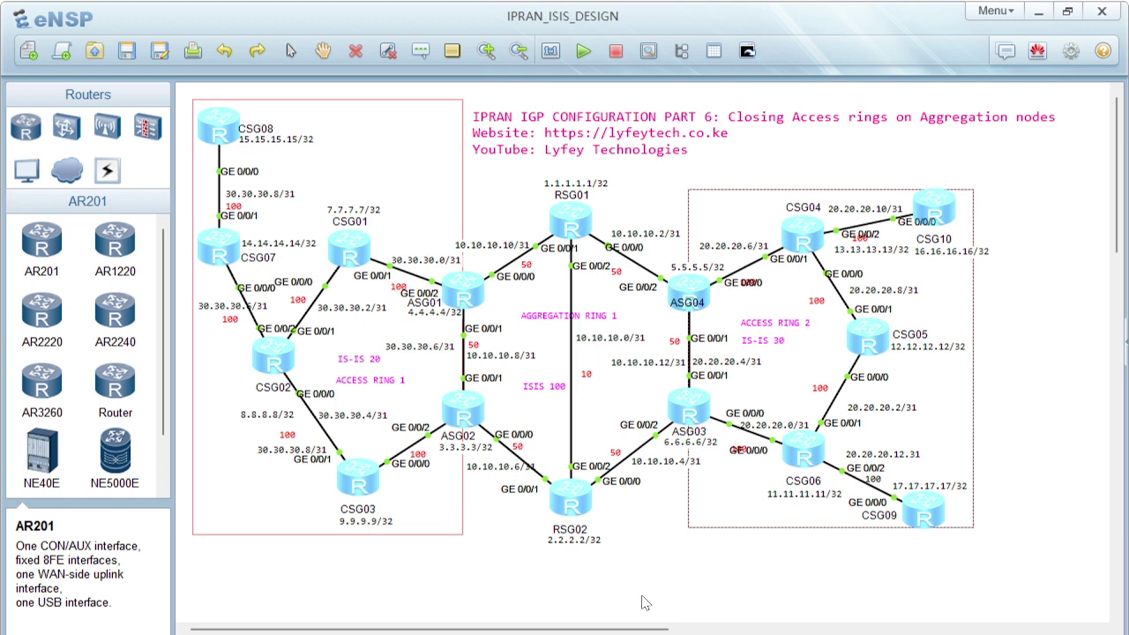
Step: Open the ASG01 console and leave the GigabitEthernet0/0/2 interface view for the system view
double_click(472, 291)
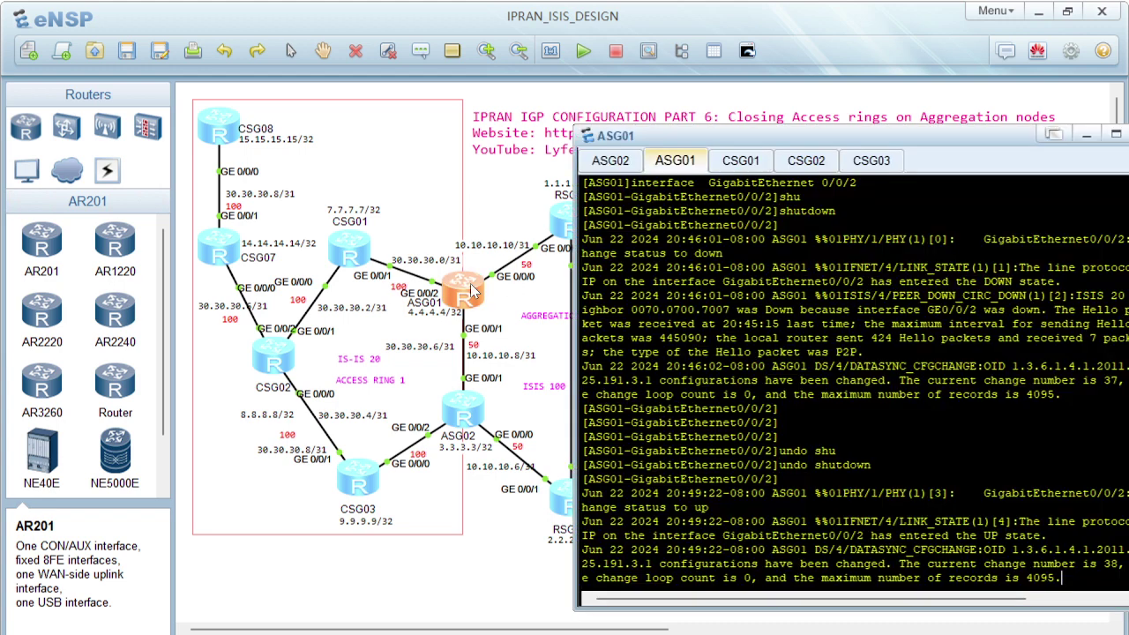
key(Return)
key(Return)
key(Return)
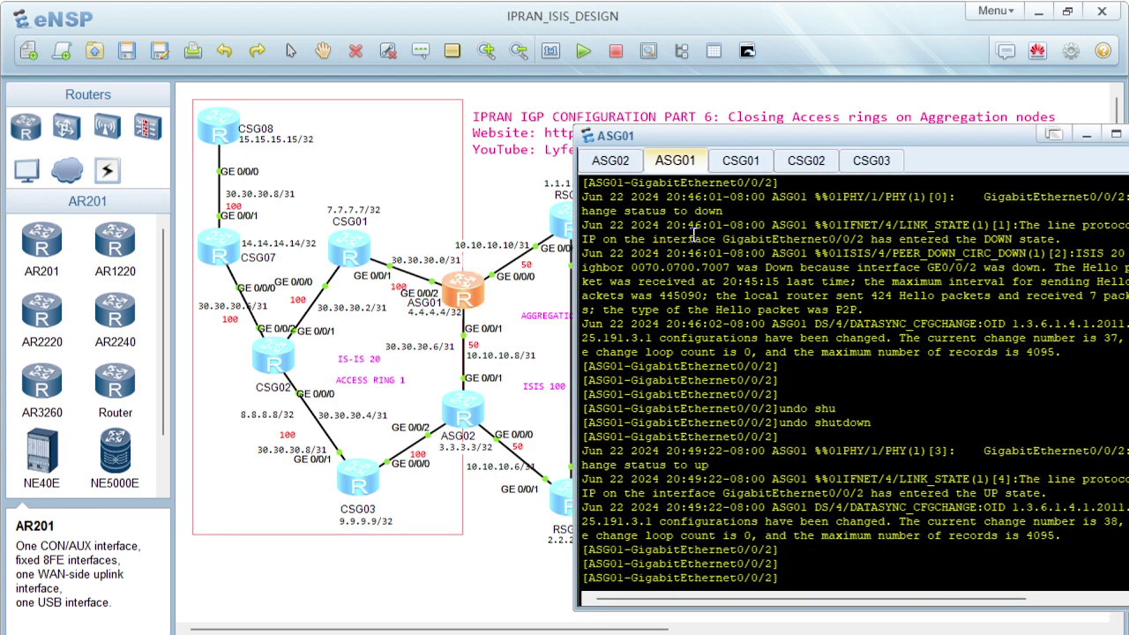
text(quit)
key(Return)
key(Return)
Step: Display the IS-IS peers on ASG01 and highlight the process 20 neighbour entry for CSG01
text(disp)
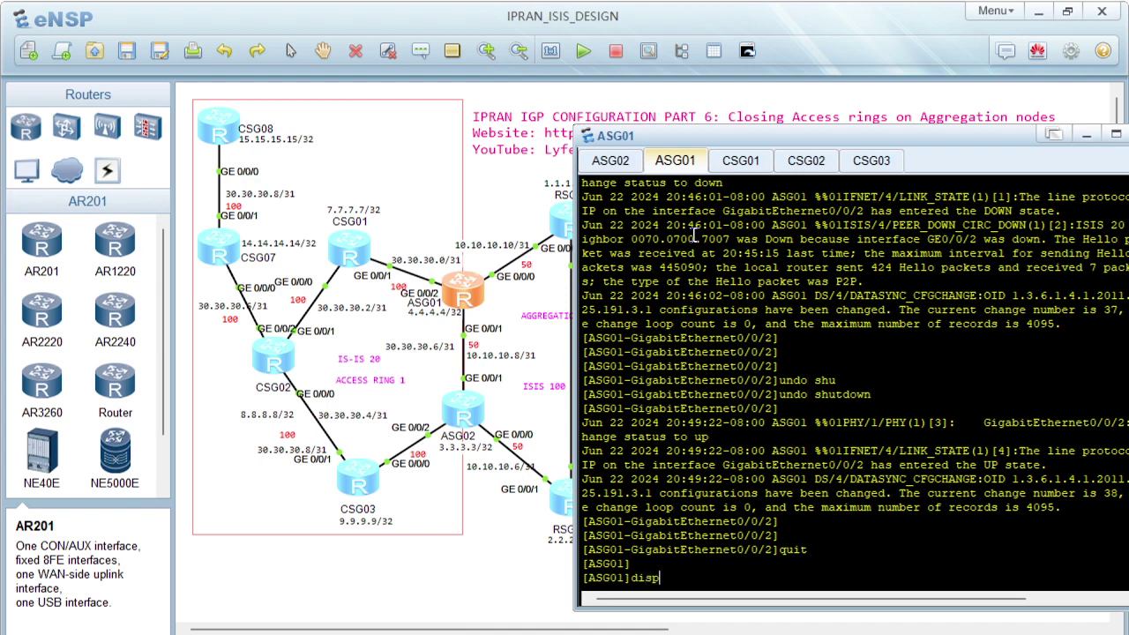
text(l)
key(Tab)
text(isis)
key(Tab)
text(pe)
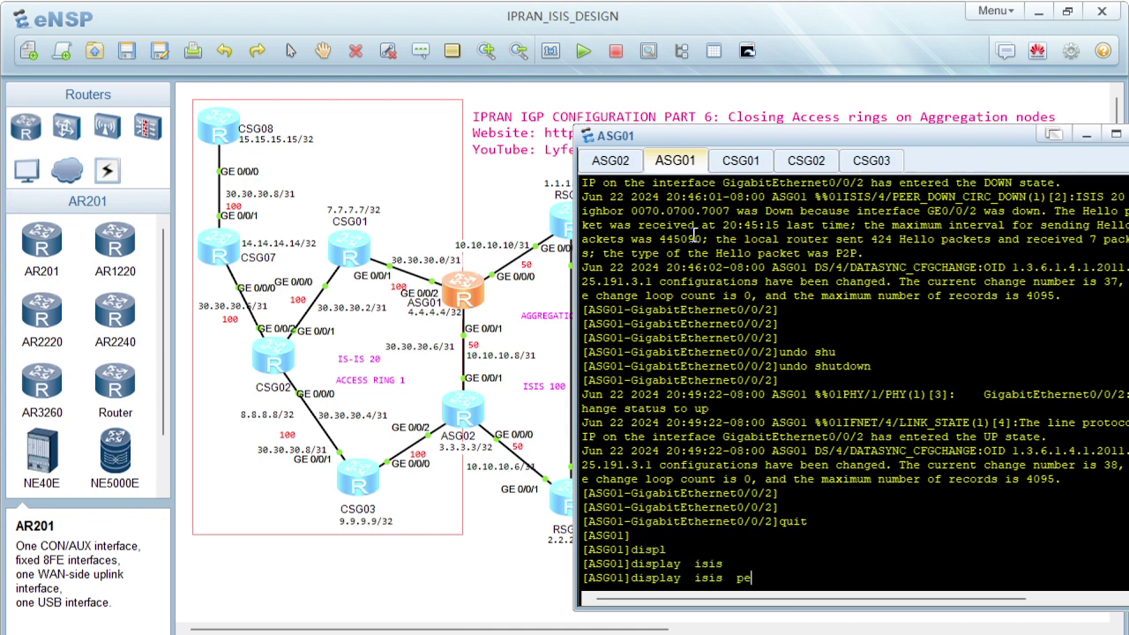
key(Tab)
key(Return)
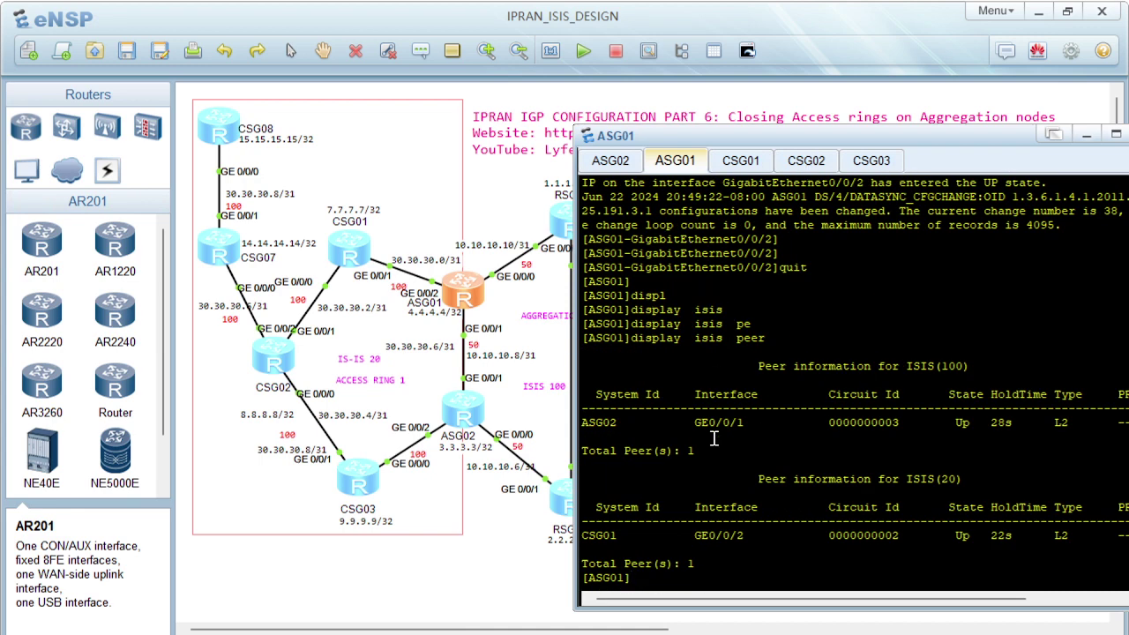
drag(618, 520, 773, 535)
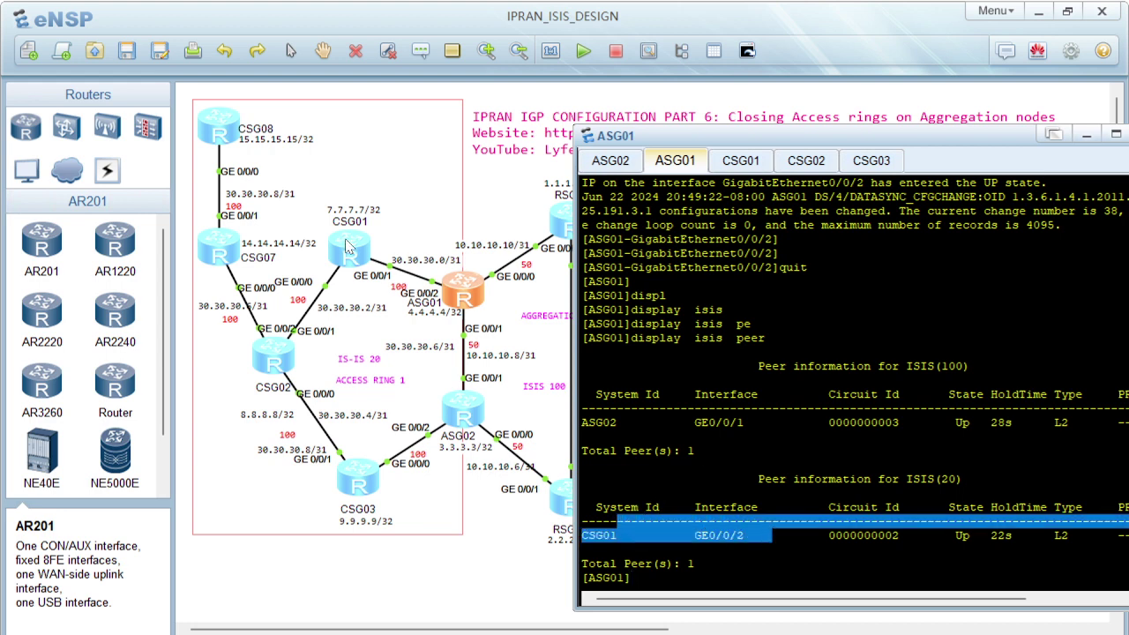
Step: Open the ASG02 console and display its IS-IS peers
double_click(474, 421)
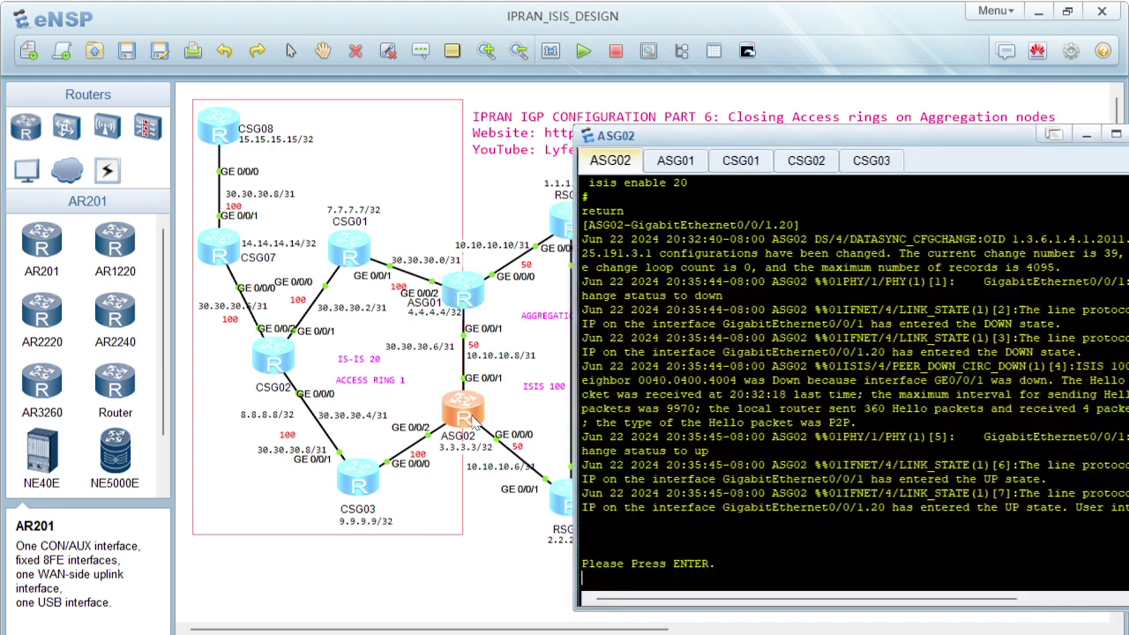
key(Return)
text(disp)
key(Tab)
text(isi)
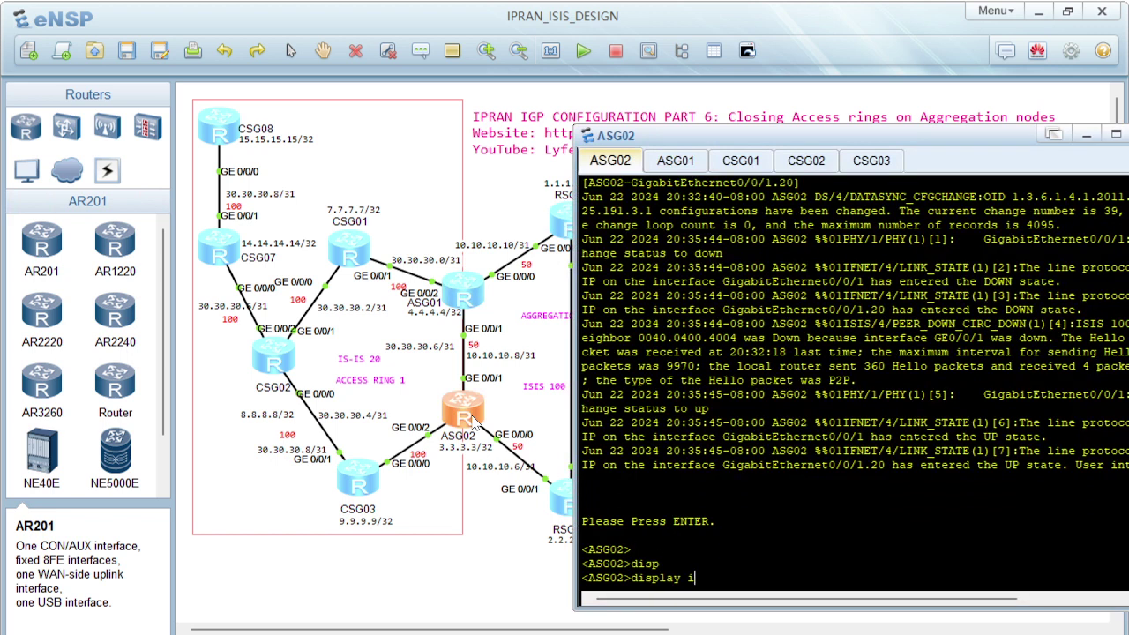
key(Tab)
text(pe)
key(Tab)
key(Return)
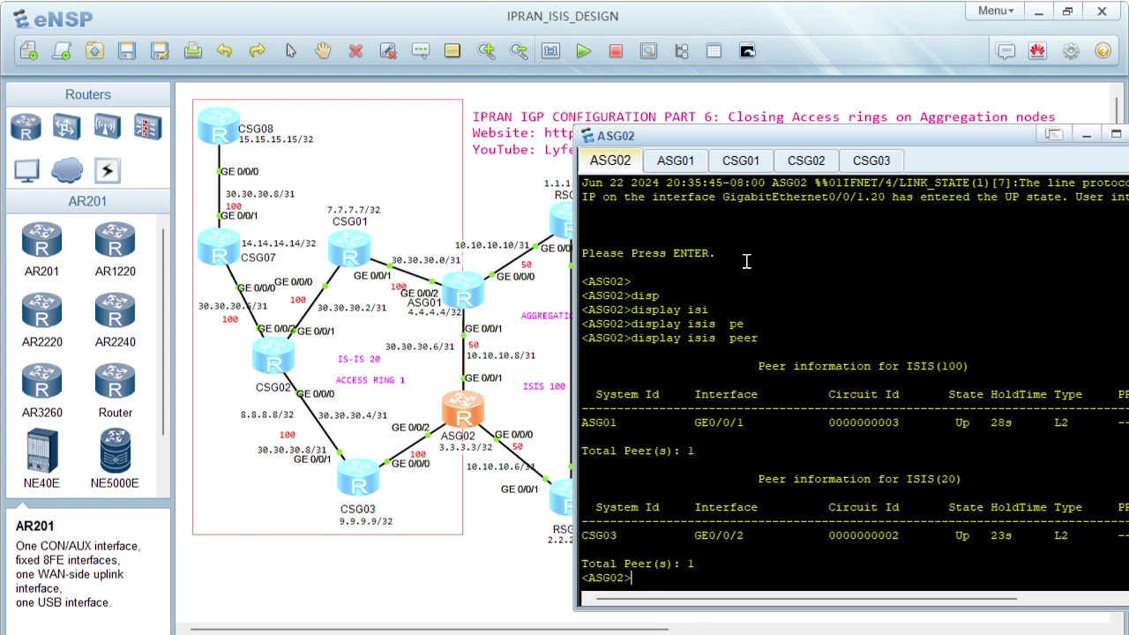
Step: Shut down GigabitEthernet 0/0/2 on ASG01 and return to the system view
click(675, 164)
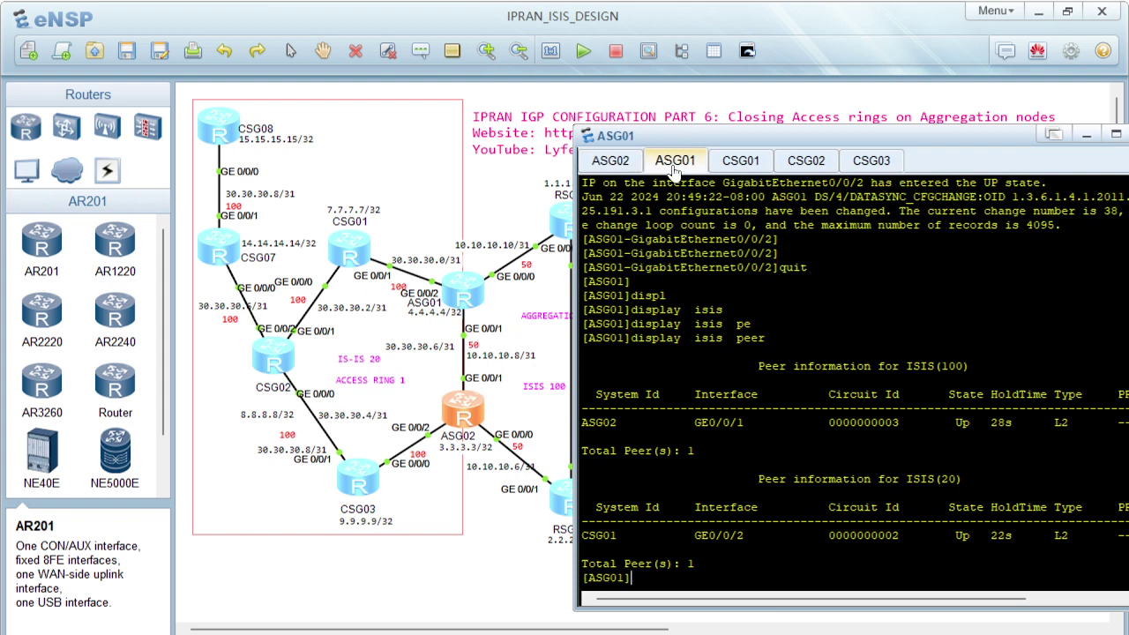
key(Return)
key(Return)
key(Return)
text(interf)
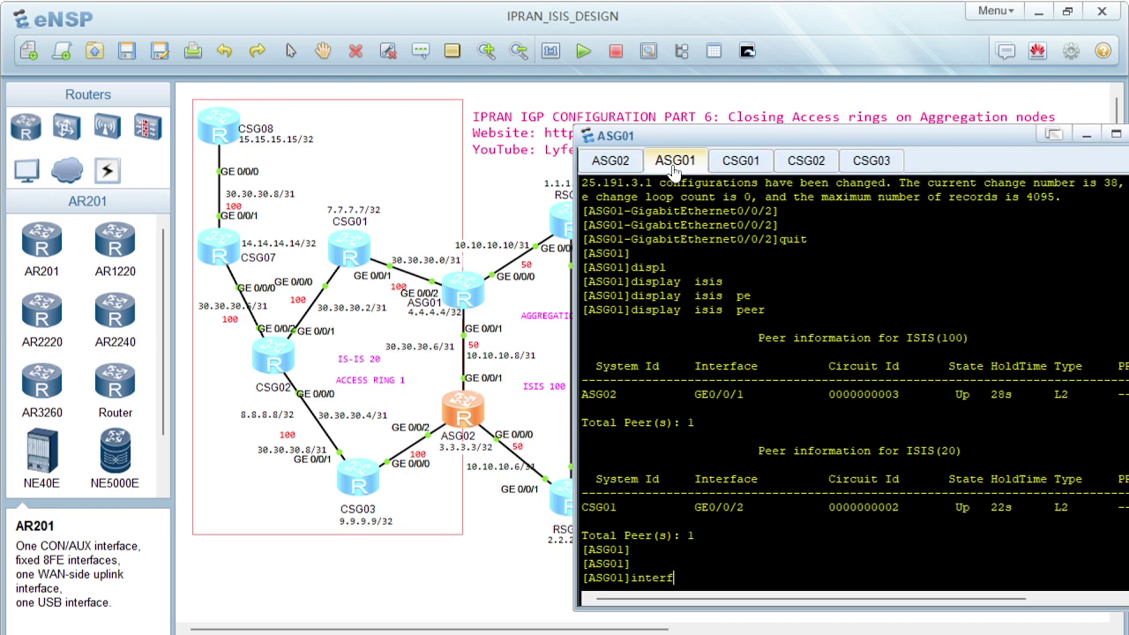
key(Tab)
text(gi)
key(Tab)
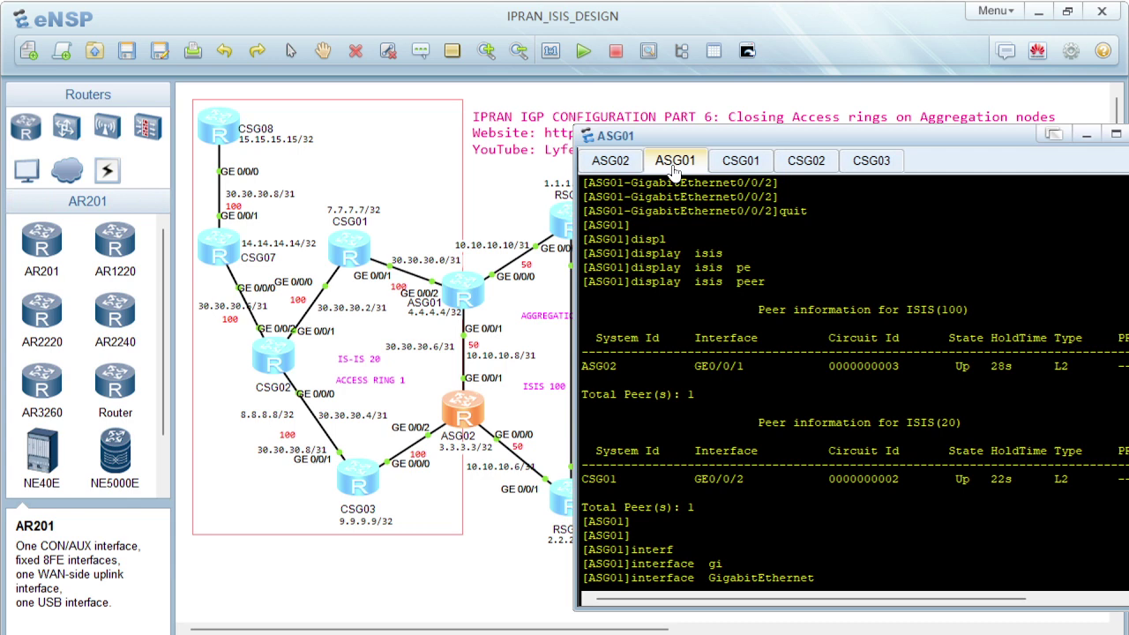
text(0/0/2)
key(Return)
text(shu)
key(Tab)
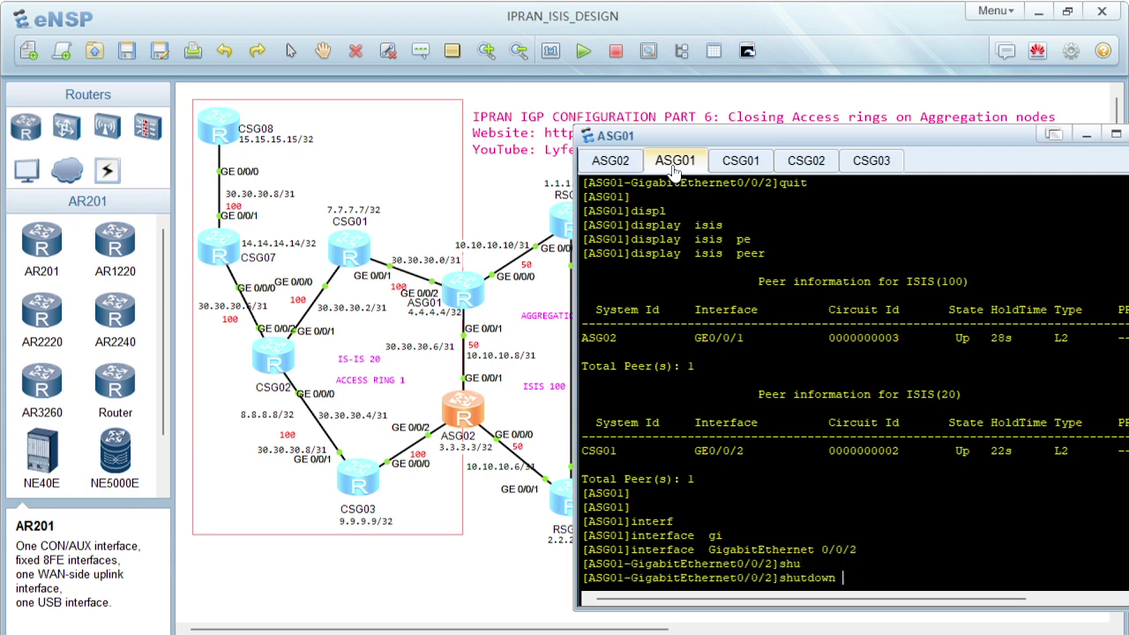
key(Return)
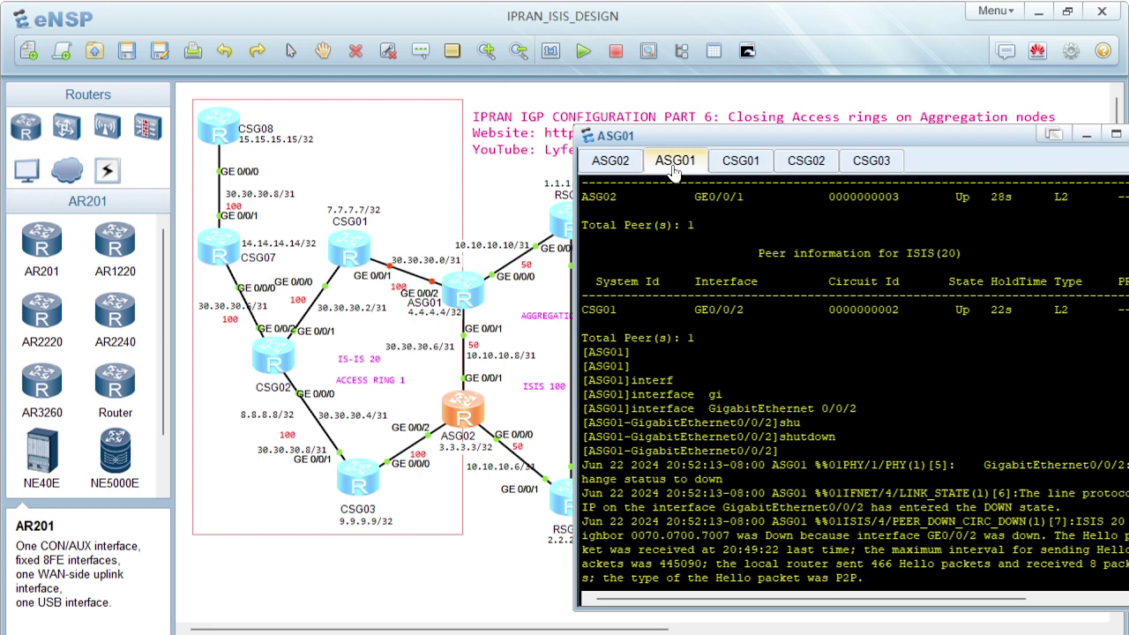
key(Return)
text(quit)
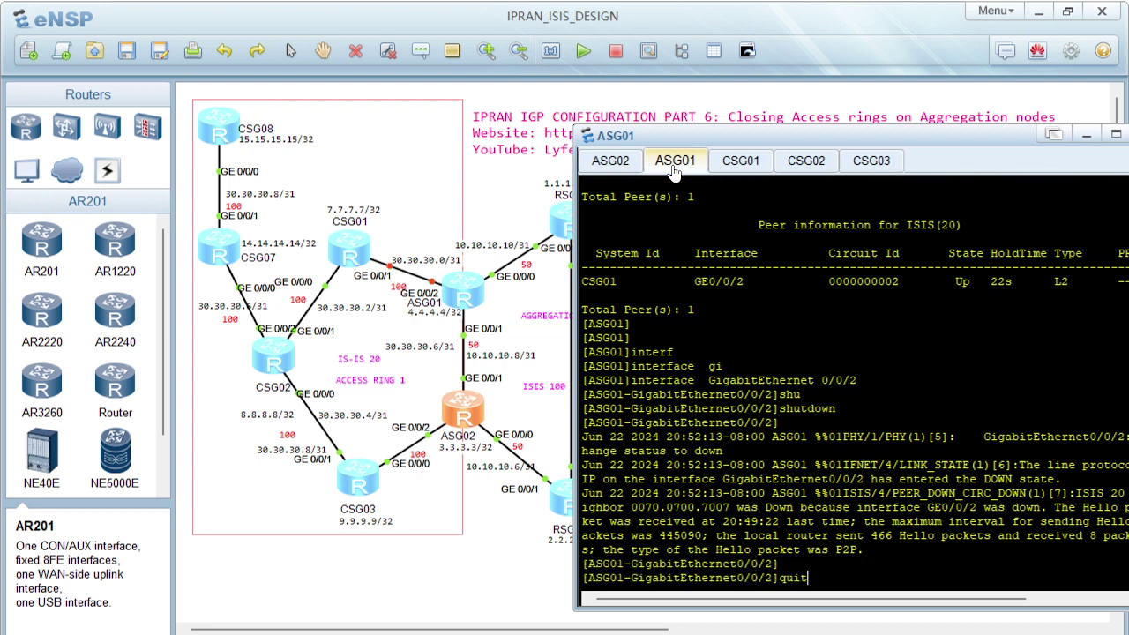
key(Return)
key(Return)
key(Return)
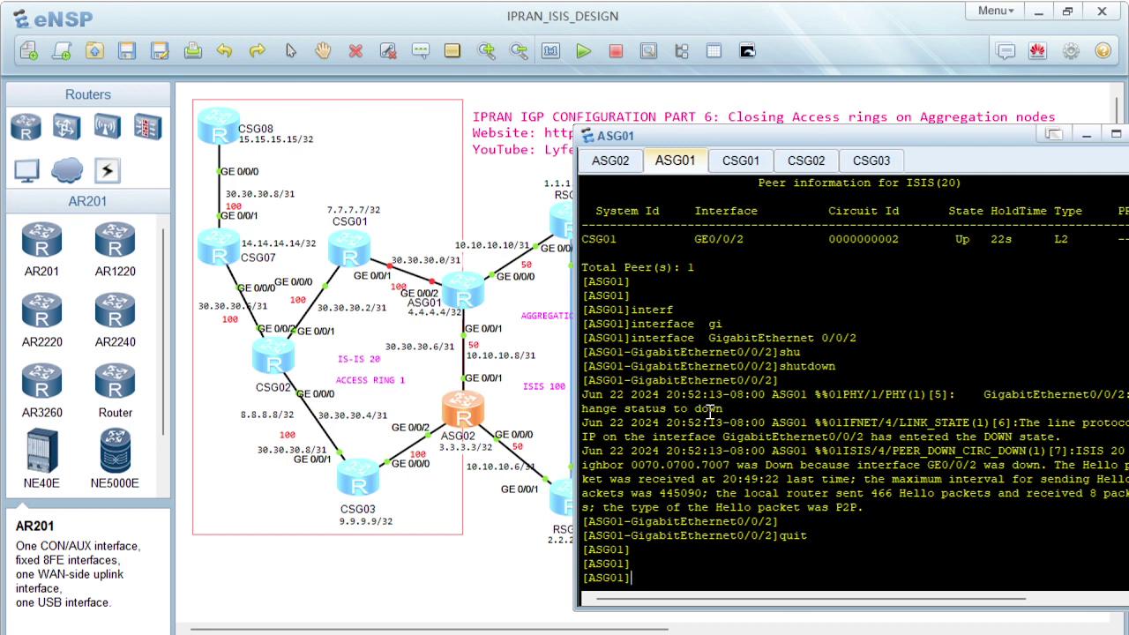
Step: Enter interface GigabitEthernet 0/0/2 on ASG01 and undo its shutdown
text(interf)
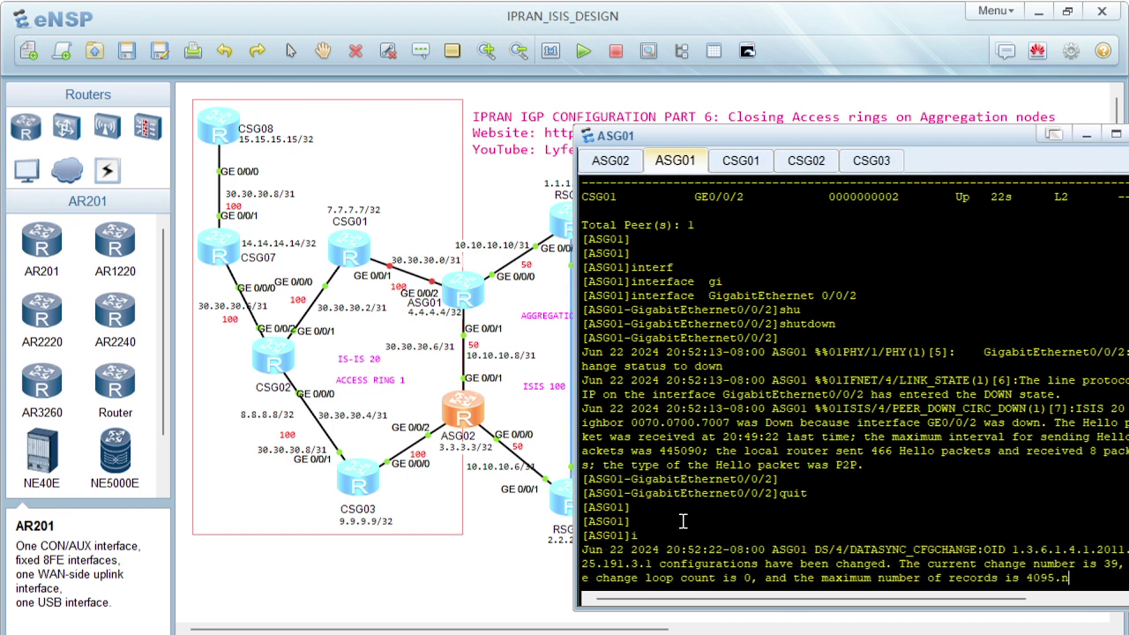
key(Tab)
text(gi)
key(Tab)
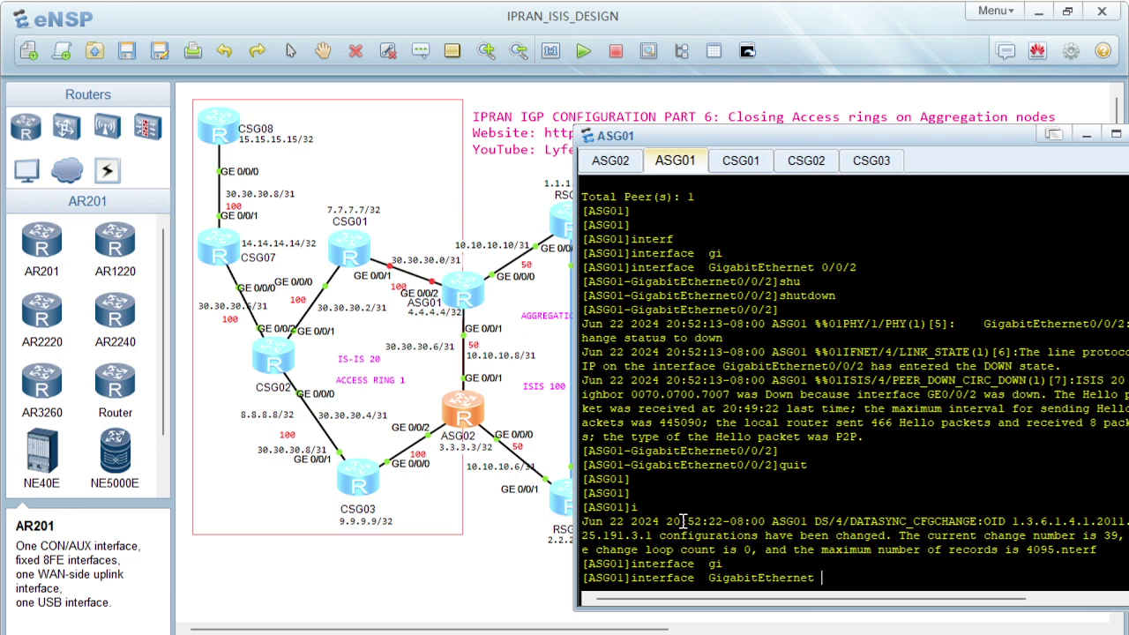
text(0/0/2)
key(Return)
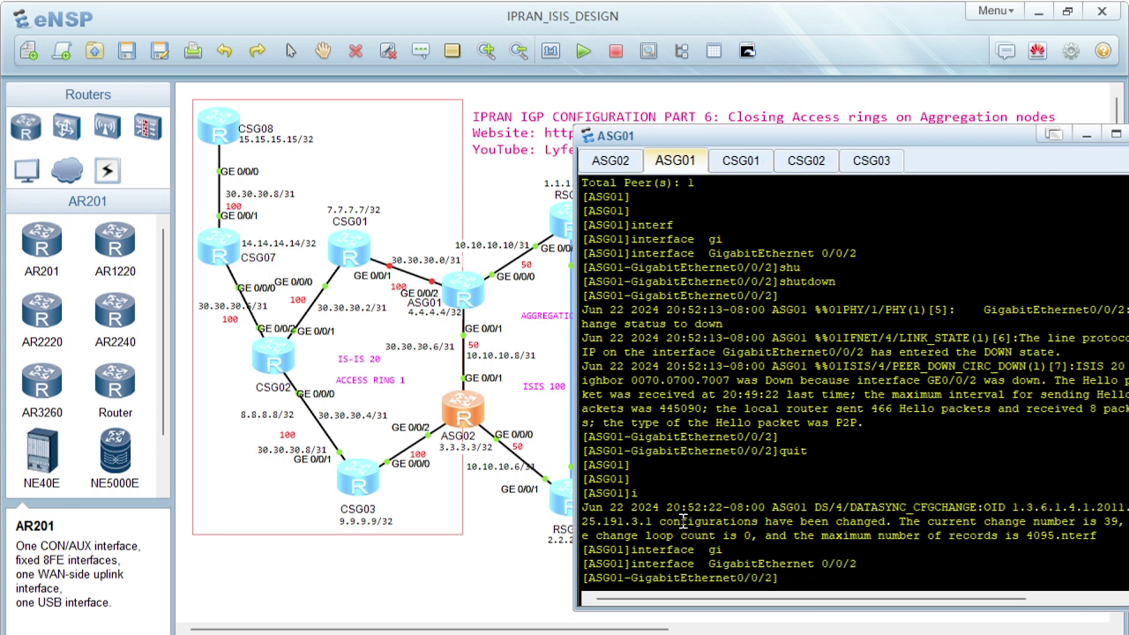
text(undo shu)
key(Tab)
key(Return)
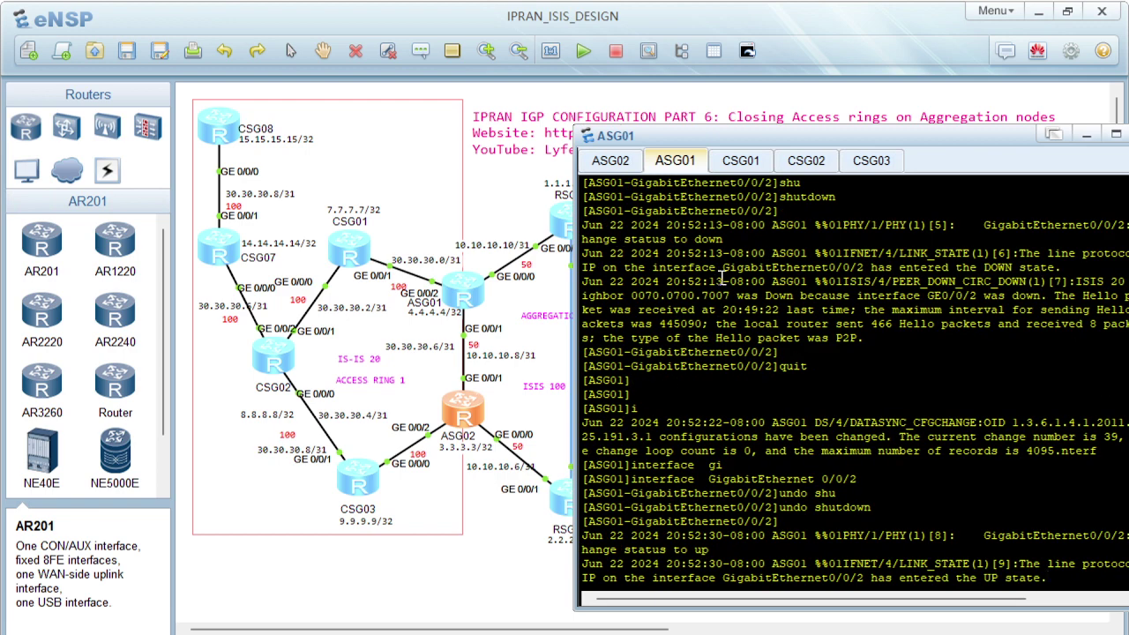
Step: Display the IP routing table on CSG01 and highlight the 4.4.4.4/32 route to ASG01's loopback
click(740, 169)
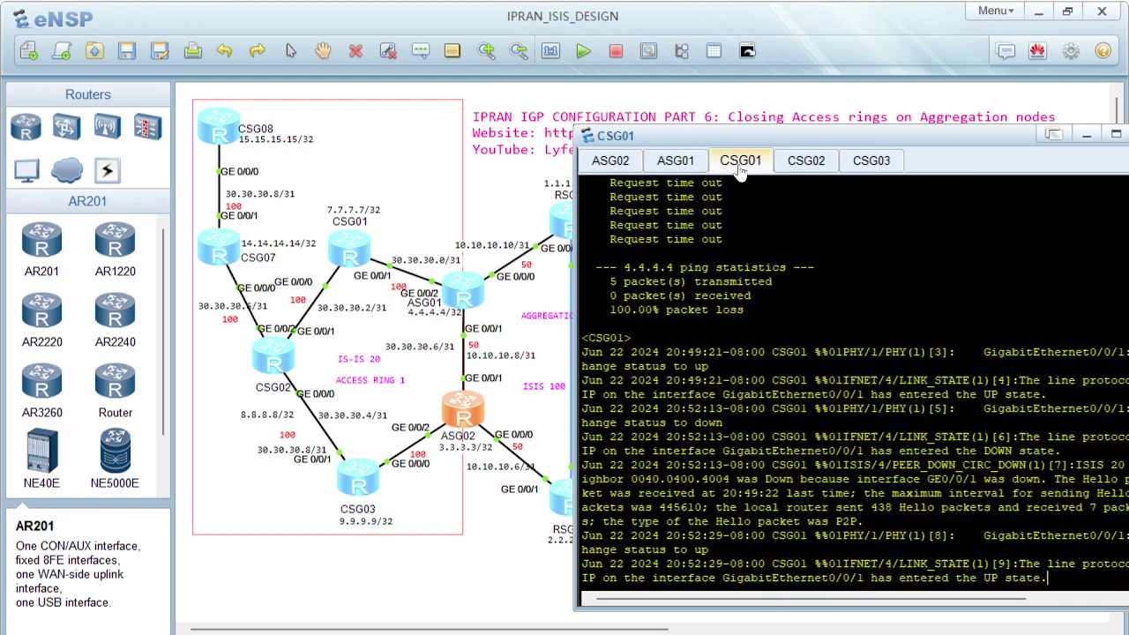
key(Return)
key(Return)
key(Return)
key(Return)
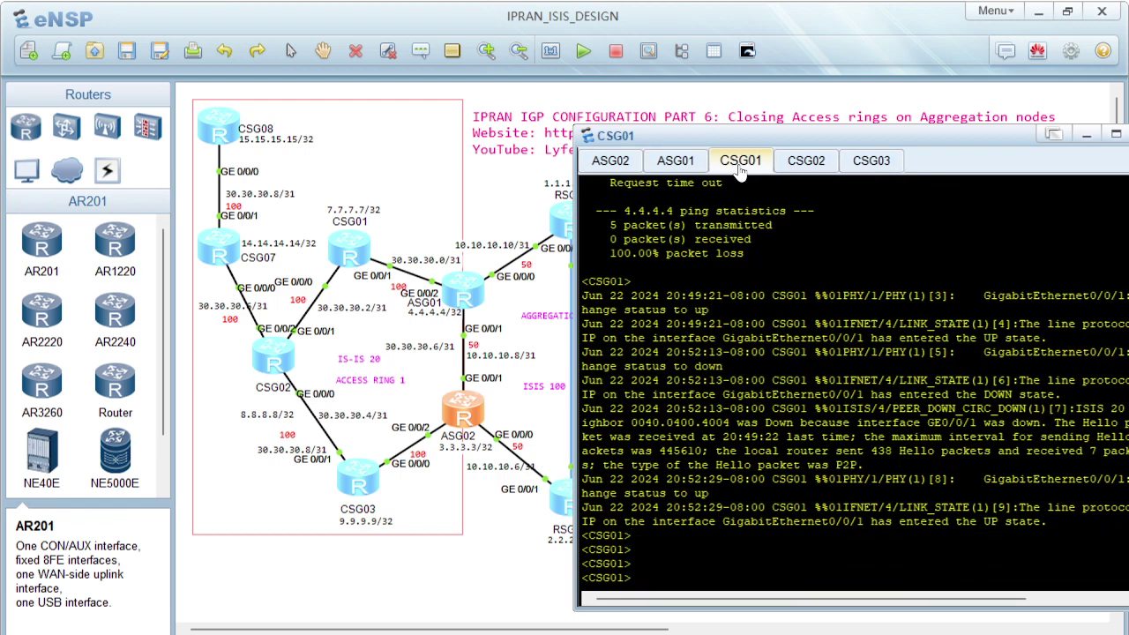
text(displ)
key(Tab)
text(ip rou)
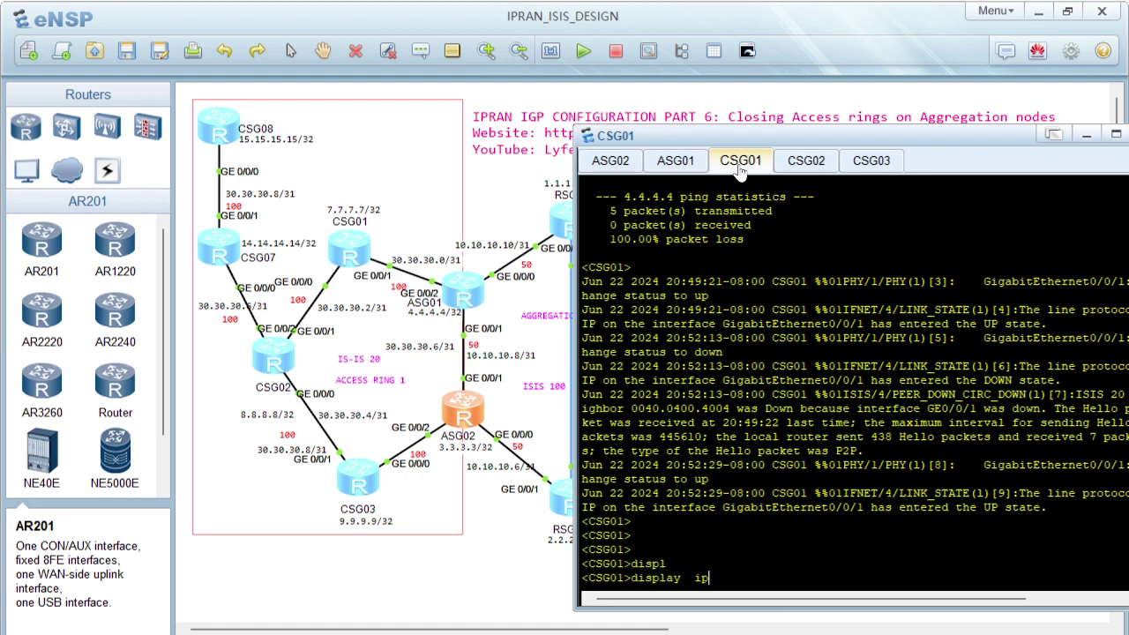
key(Tab)
key(Return)
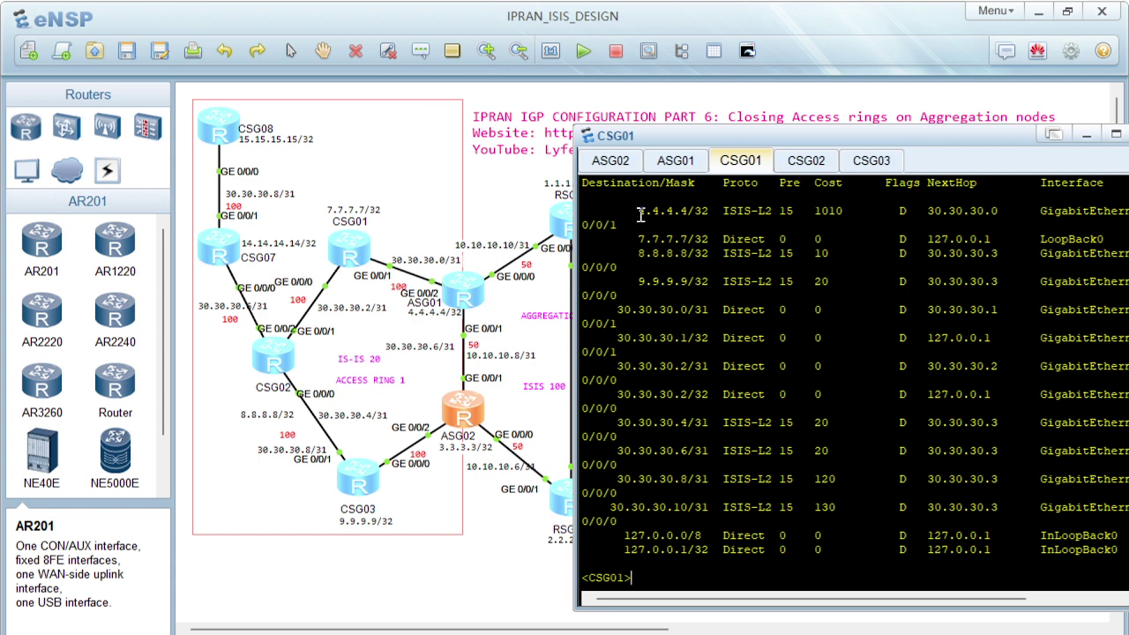
drag(637, 212, 703, 213)
Step: Return to the ASG01 console and shut down GigabitEthernet0/0/2 again
click(675, 164)
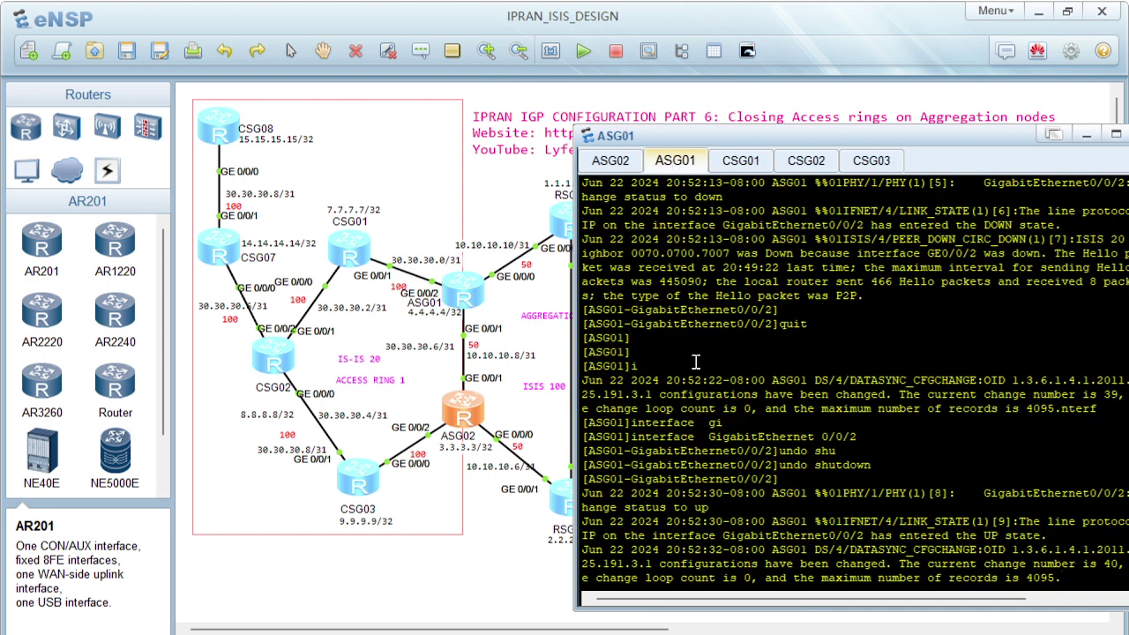
key(Return)
text(shu)
key(Tab)
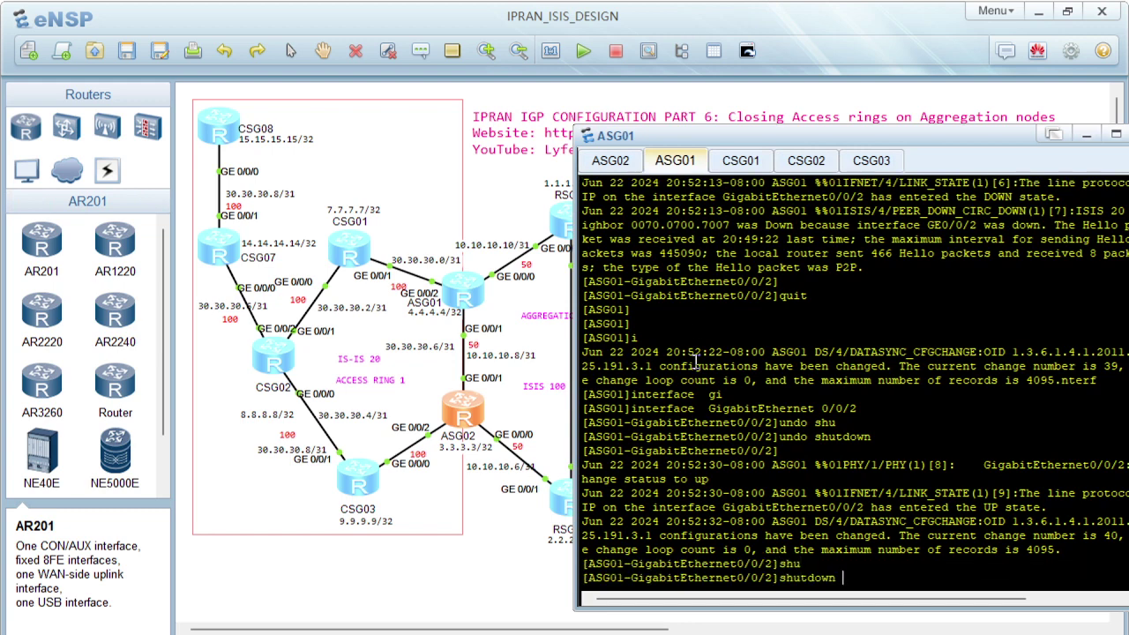
key(Return)
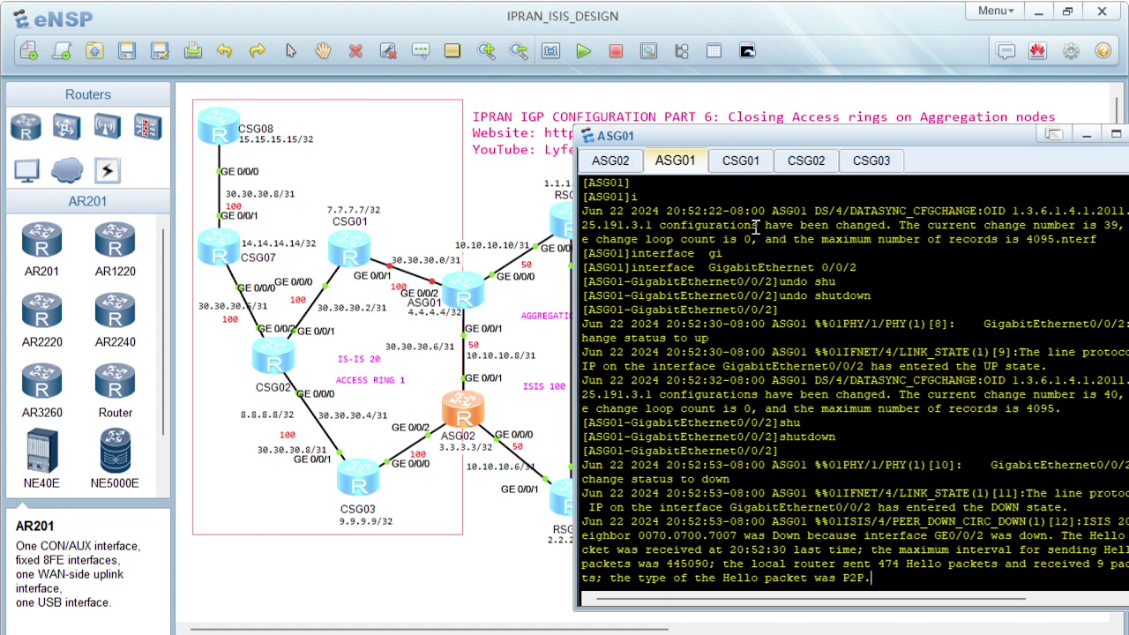
Step: Display the IP routing table on CSG01 again and move the console window aside to uncover the topology
click(742, 173)
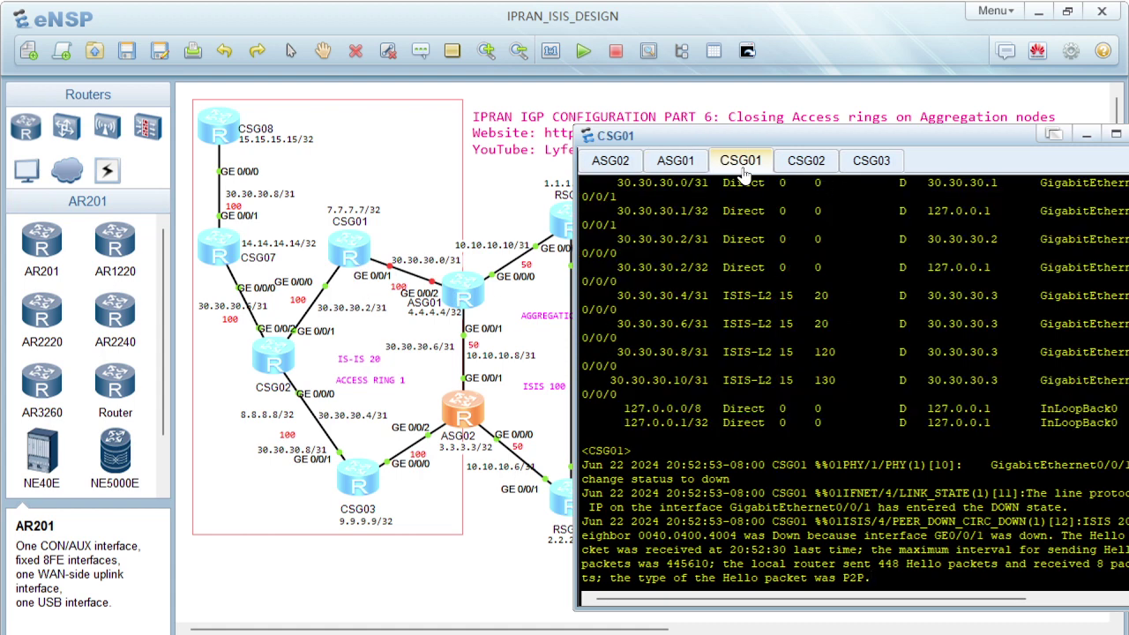
key(Return)
key(Up)
key(Return)
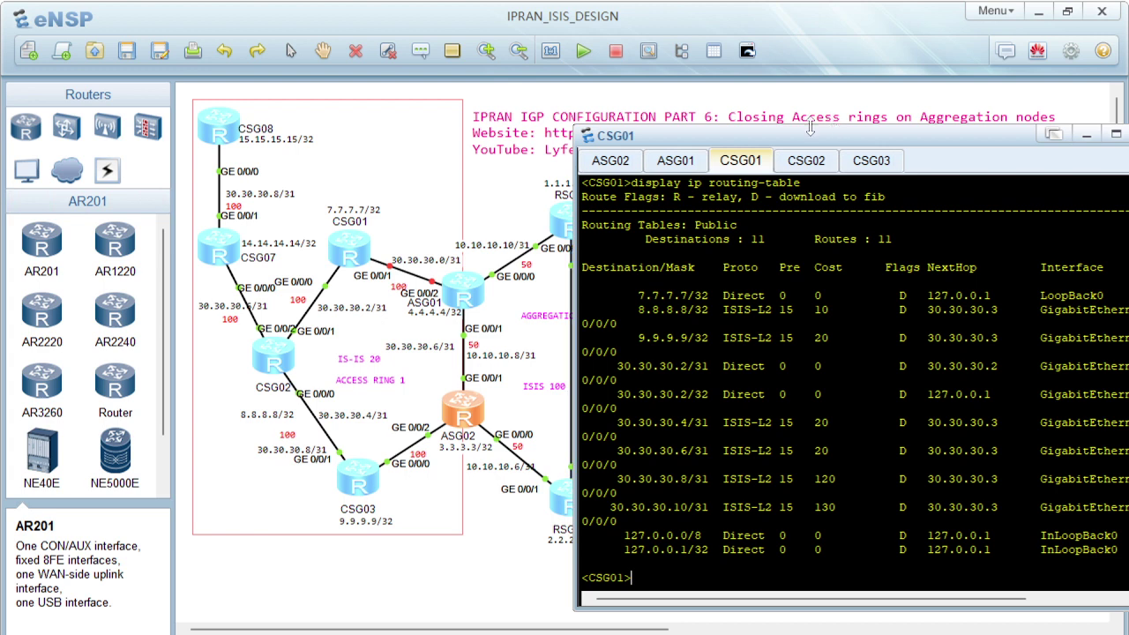
drag(809, 127, 921, 142)
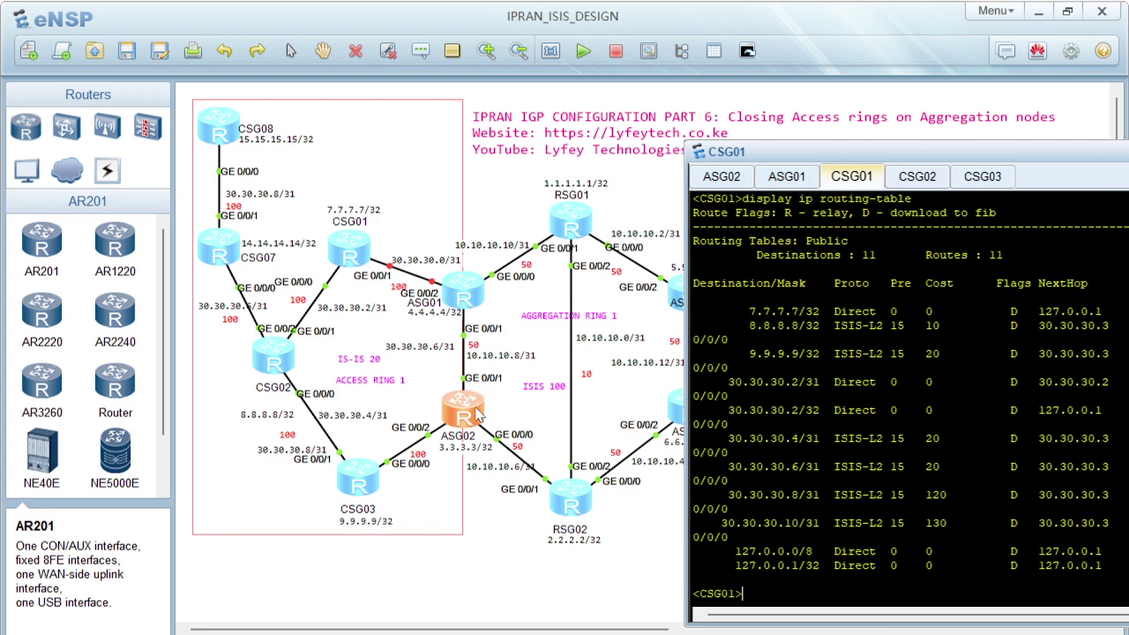
Step: Switch to the IPRAN IGP design presentation in PowerPoint and show the ring topology on slide 34
mouse_move(732, 633)
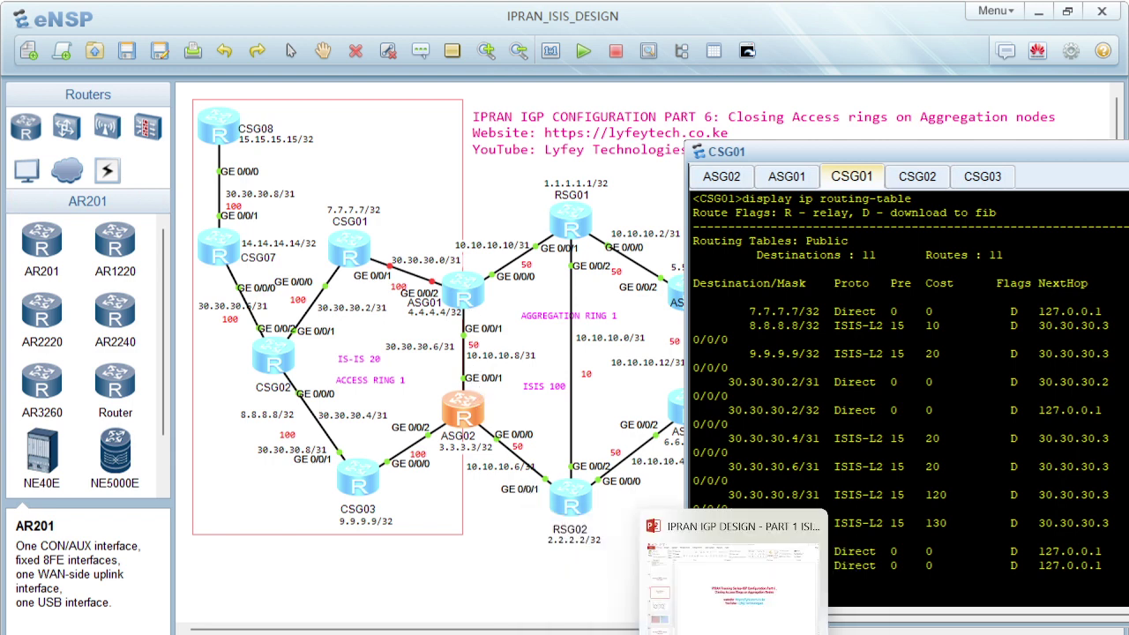
click(732, 582)
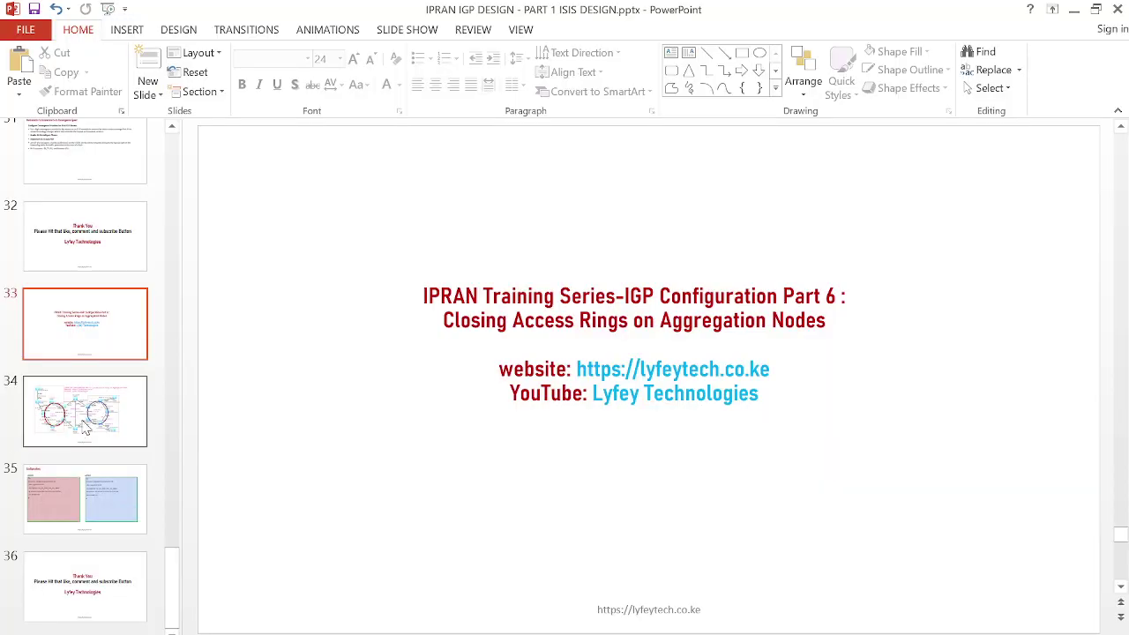
click(86, 429)
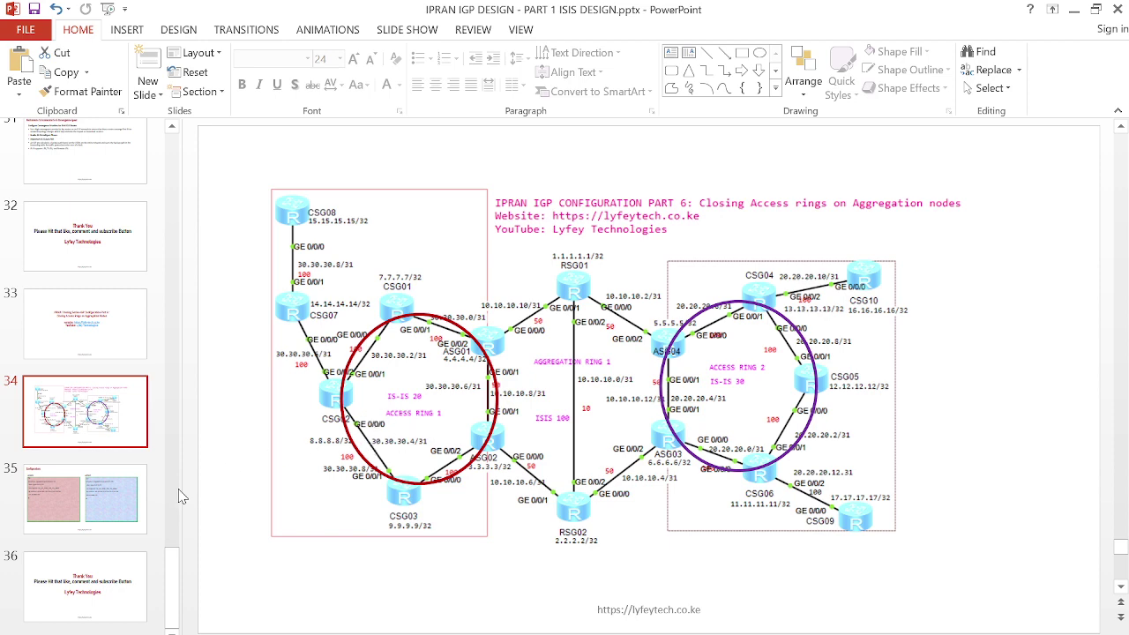
Step: Copy ASG01's subinterface commands, without the Sys line, from the Configurations slide and switch to eNSP
click(97, 512)
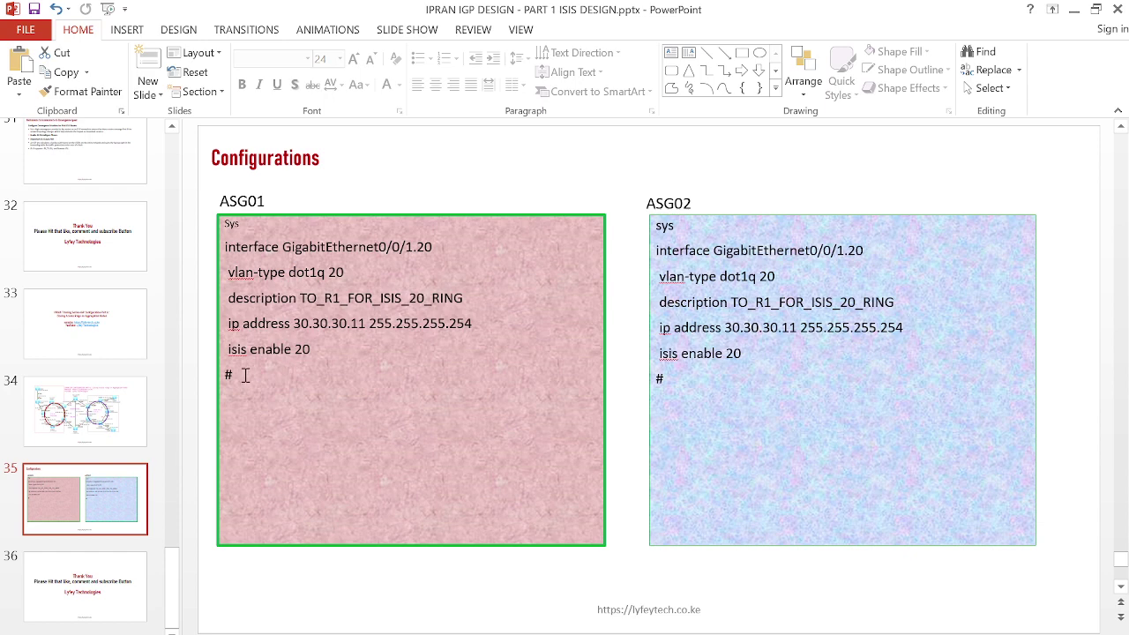
drag(244, 372, 214, 250)
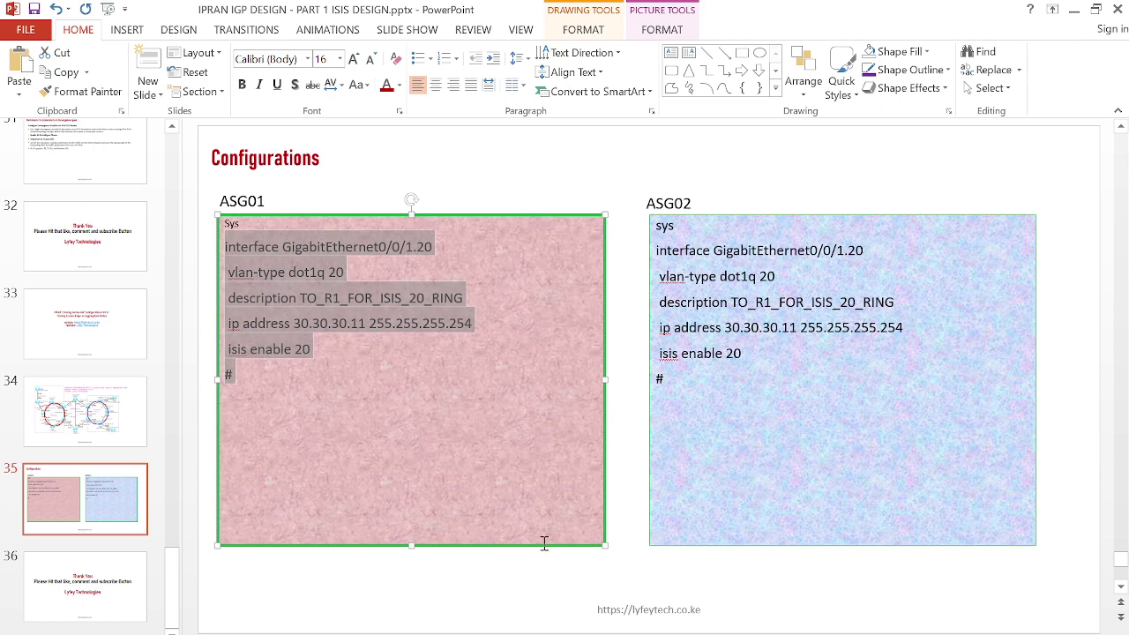
click(617, 573)
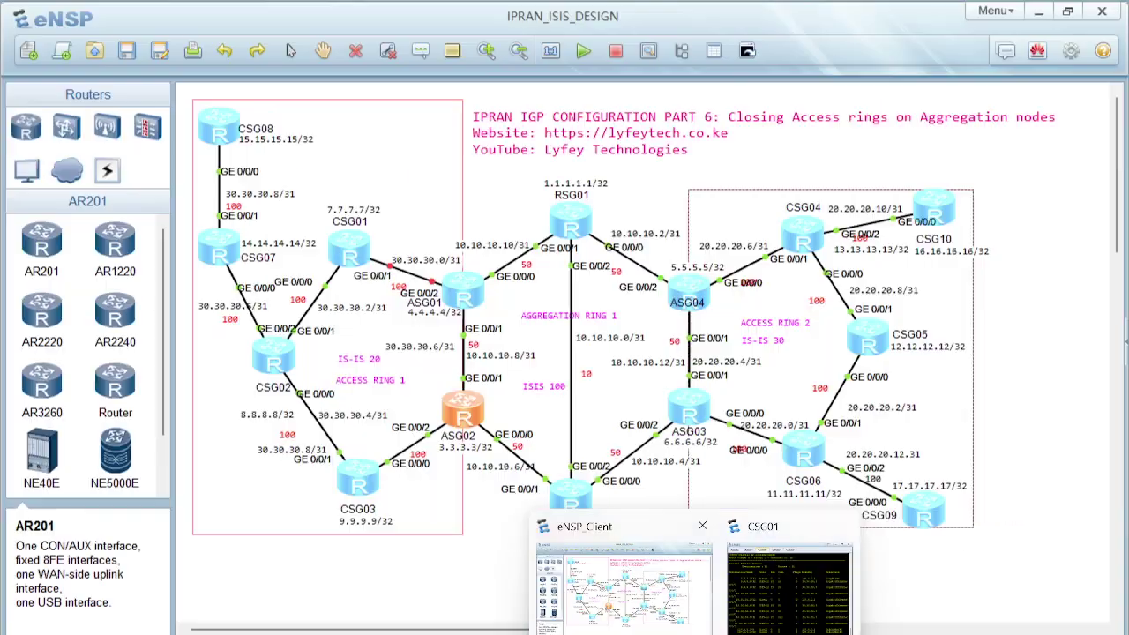
Step: Bring GigabitEthernet0/0/2 back up in the ASG01 console with undo shutdown and return to the system view
double_click(460, 297)
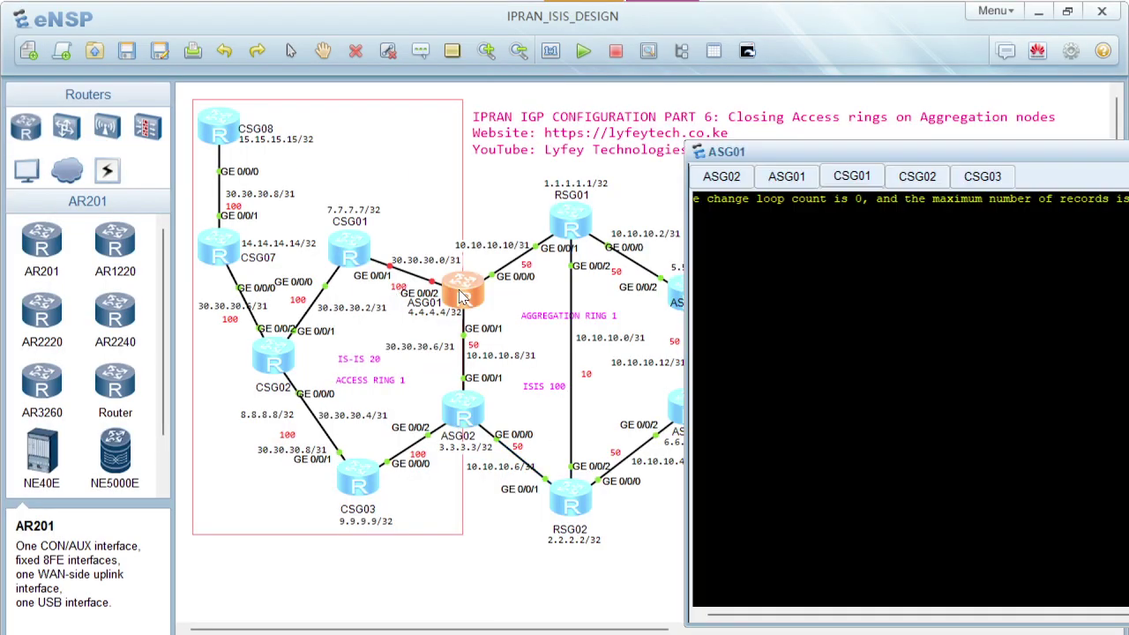
key(Return)
key(Return)
key(Return)
key(Return)
text(u)
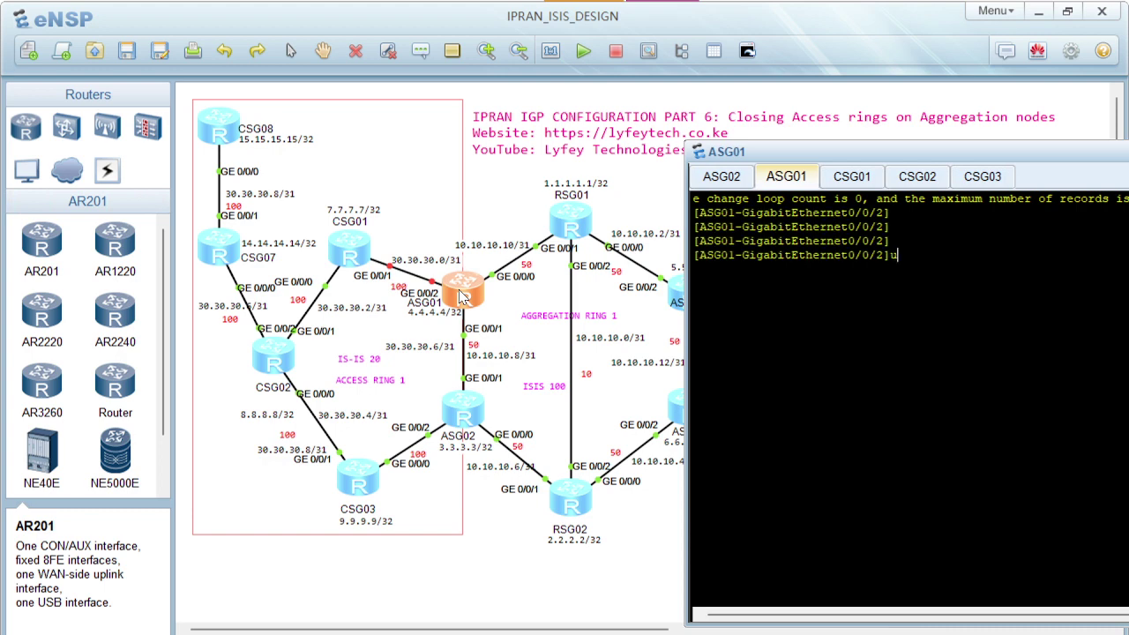
text(ndo shu)
key(Tab)
key(Return)
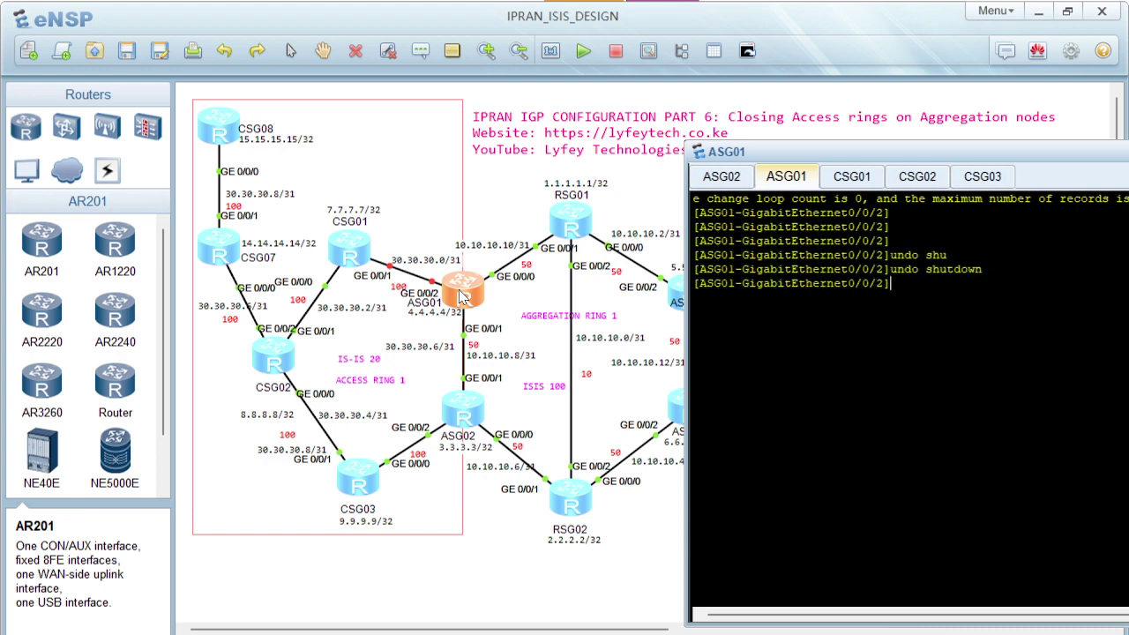
text(qui)
key(Return)
key(Return)
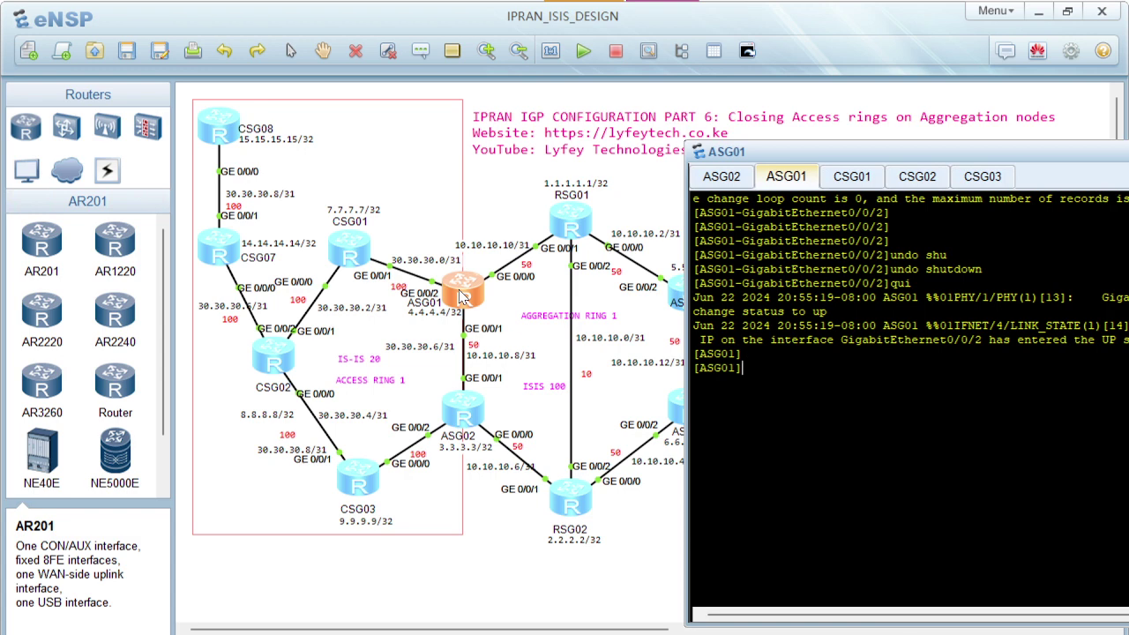
Step: Paste the GigabitEthernet0/0/1.20 configuration with dot1q 20, address 30.30.30.11 255.255.255.254 and IS-IS 20 into ASG01, and quit the interface view
right_click(766, 395)
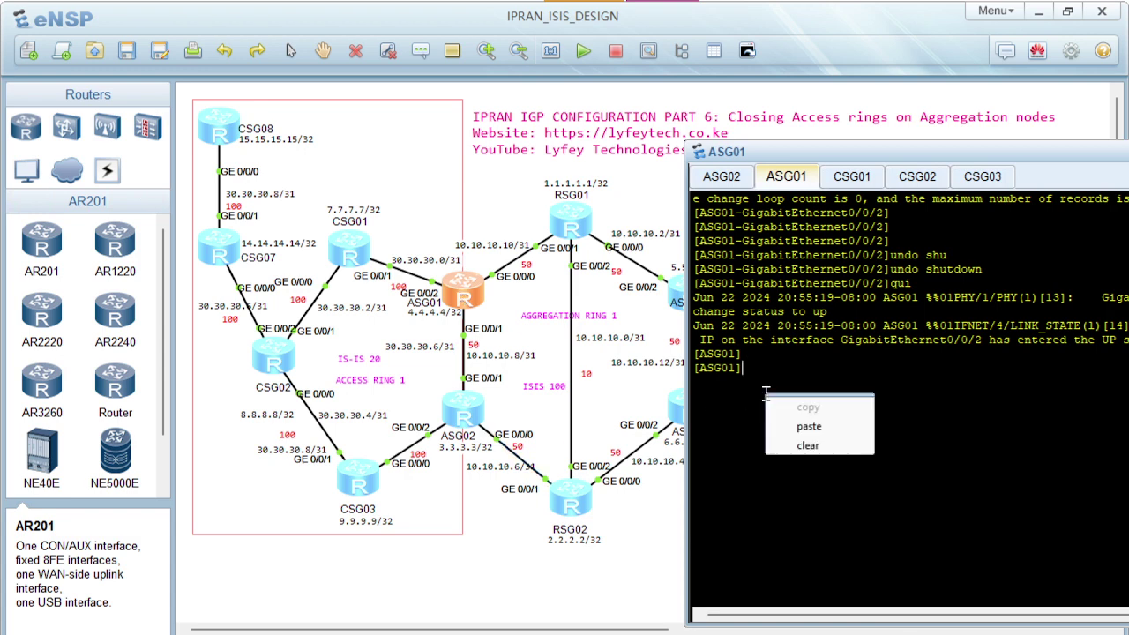
click(805, 427)
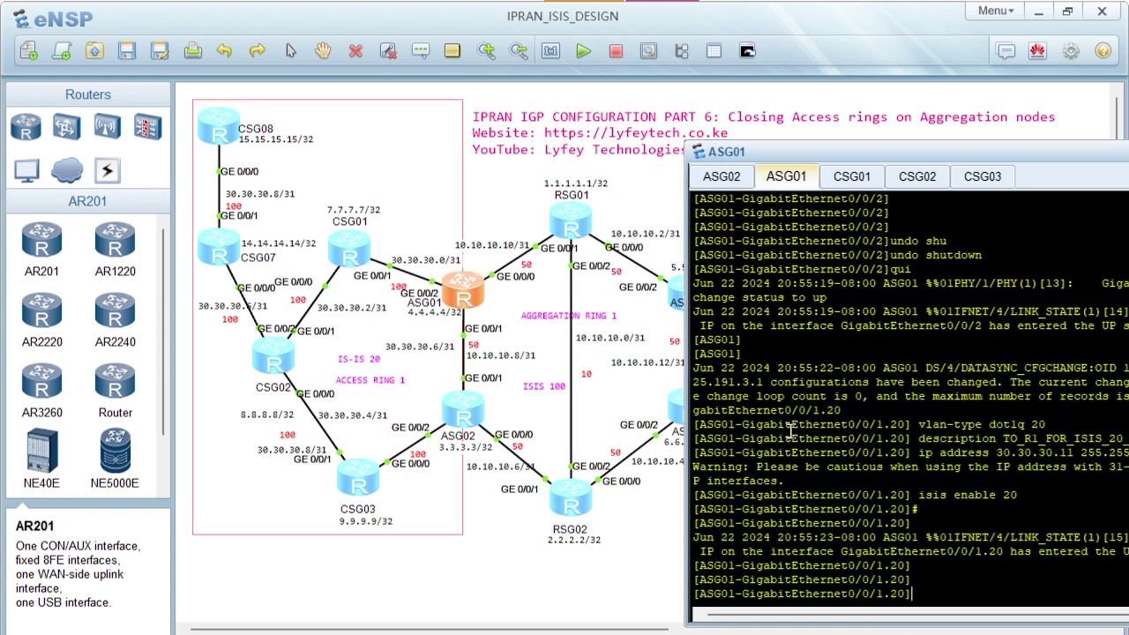
text(quit)
key(Return)
key(Return)
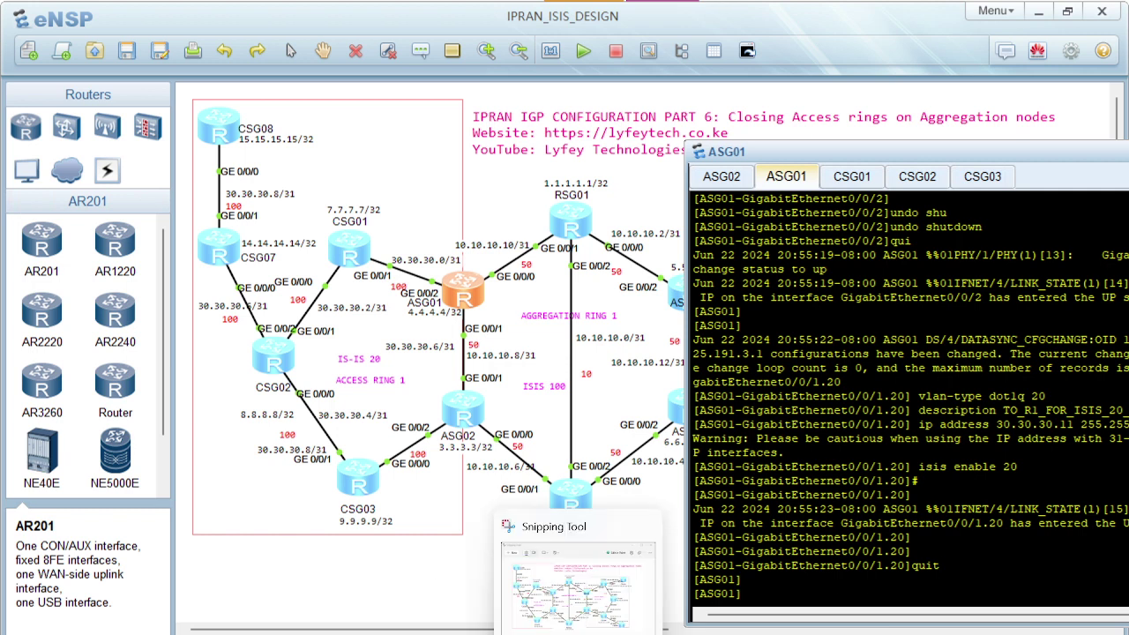
Step: Switch to PowerPoint, copy ASG02's subinterface commands without the sys line, and return to eNSP
click(732, 564)
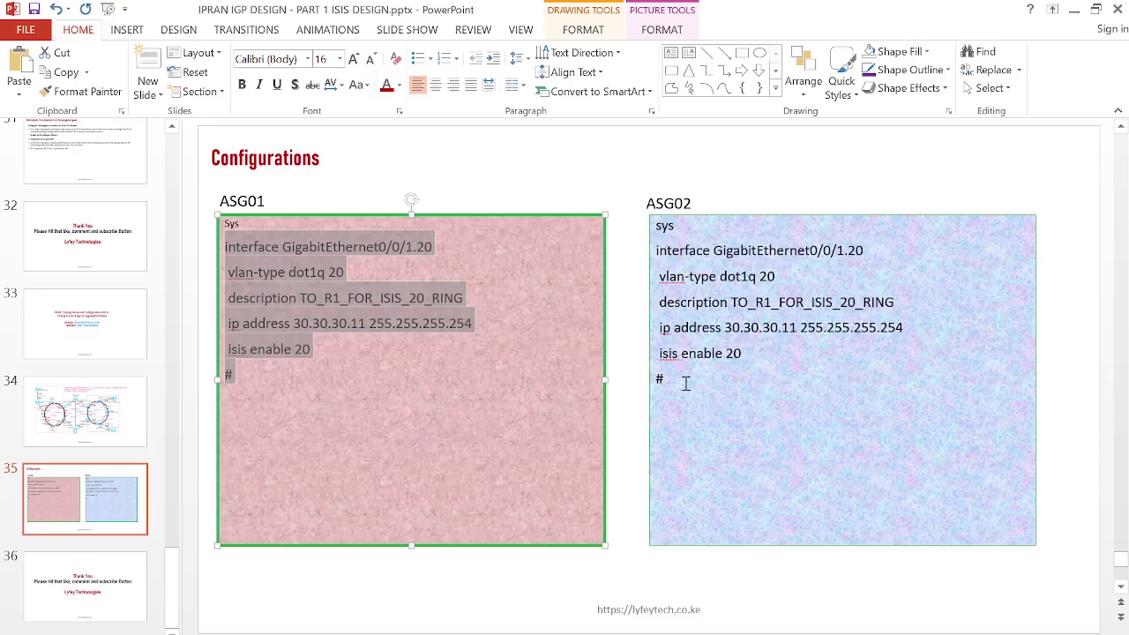
drag(680, 379, 654, 227)
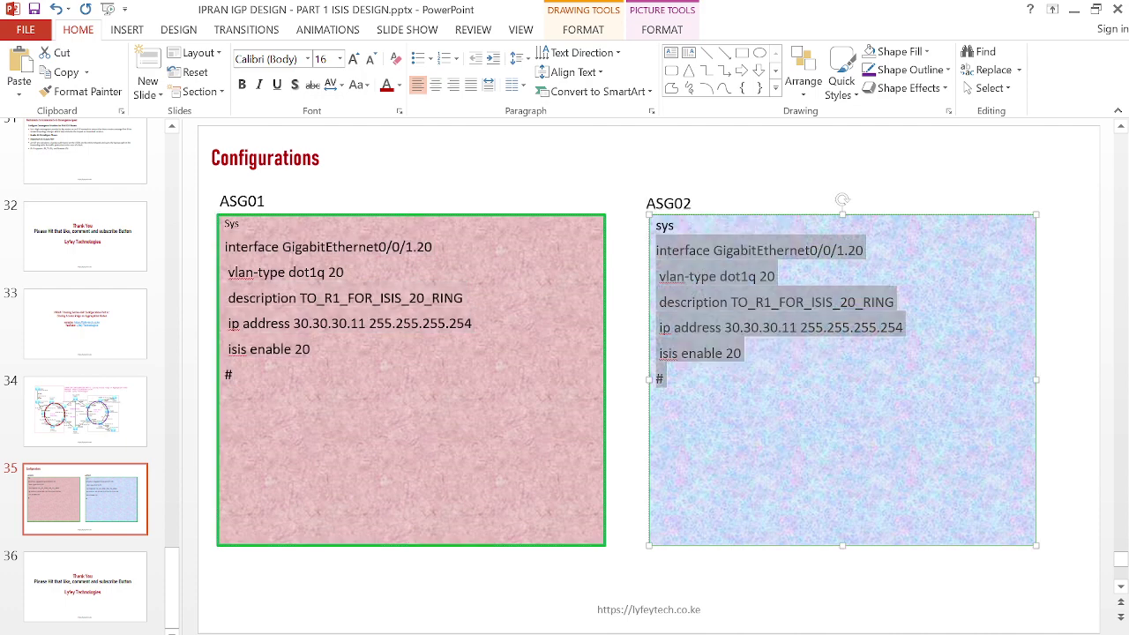
click(635, 598)
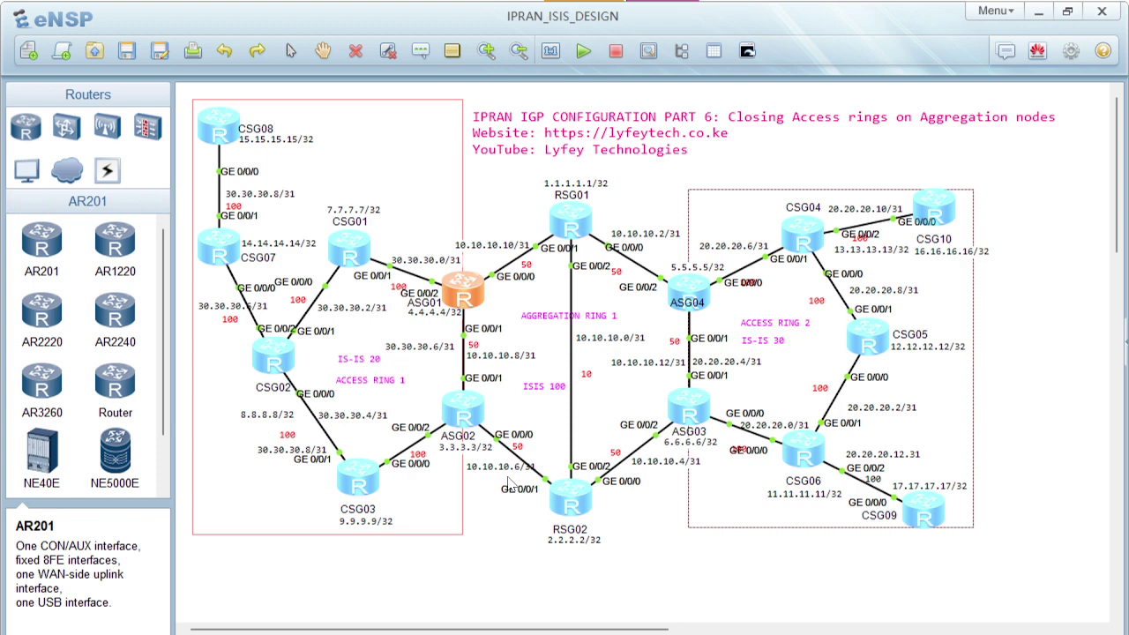
Step: Open the ASG02 console and enter its system view
double_click(458, 413)
key(Return)
key(Return)
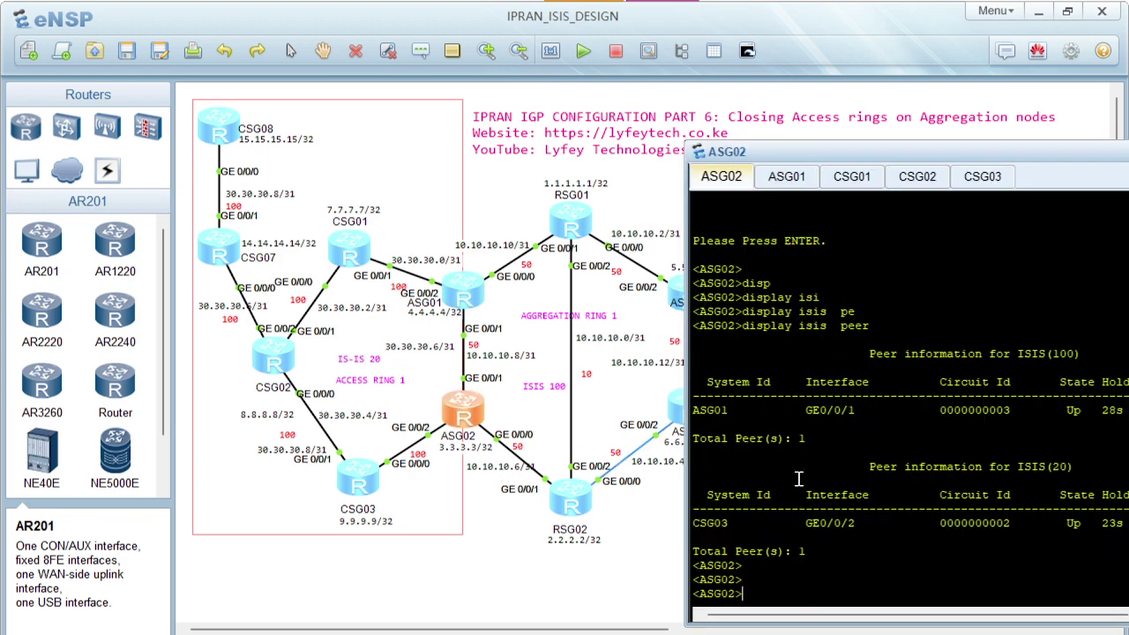
text(sy)
key(Return)
key(Return)
Step: Paste the copied GigabitEthernet0/0/1.20 configuration into ASG02 and quit the interface view
right_click(798, 479)
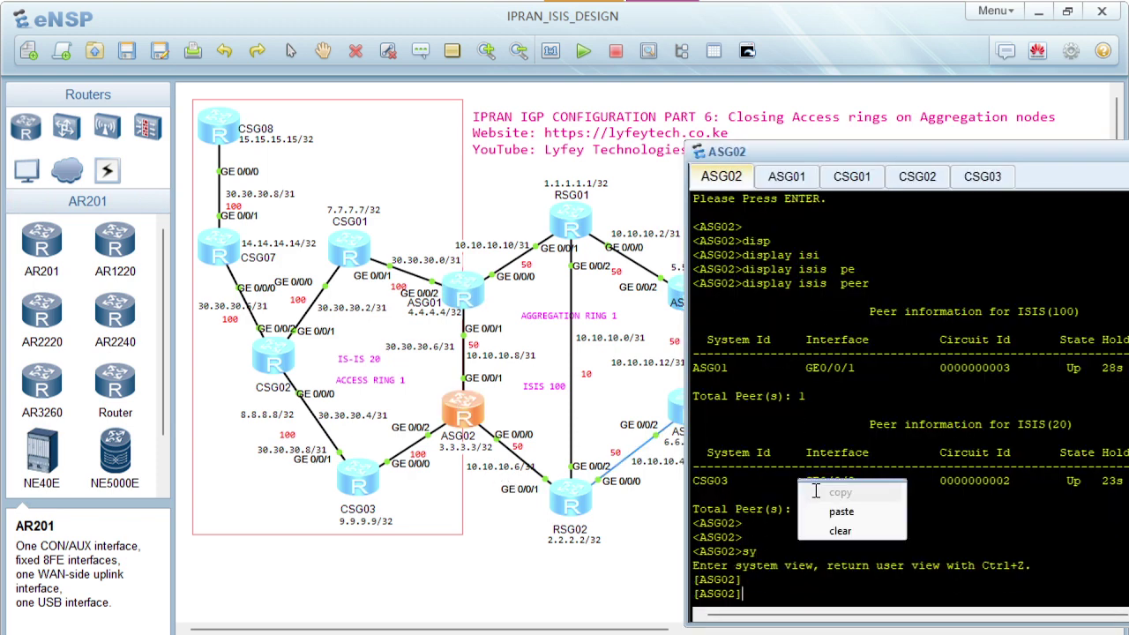
click(826, 514)
key(Return)
key(Return)
key(Return)
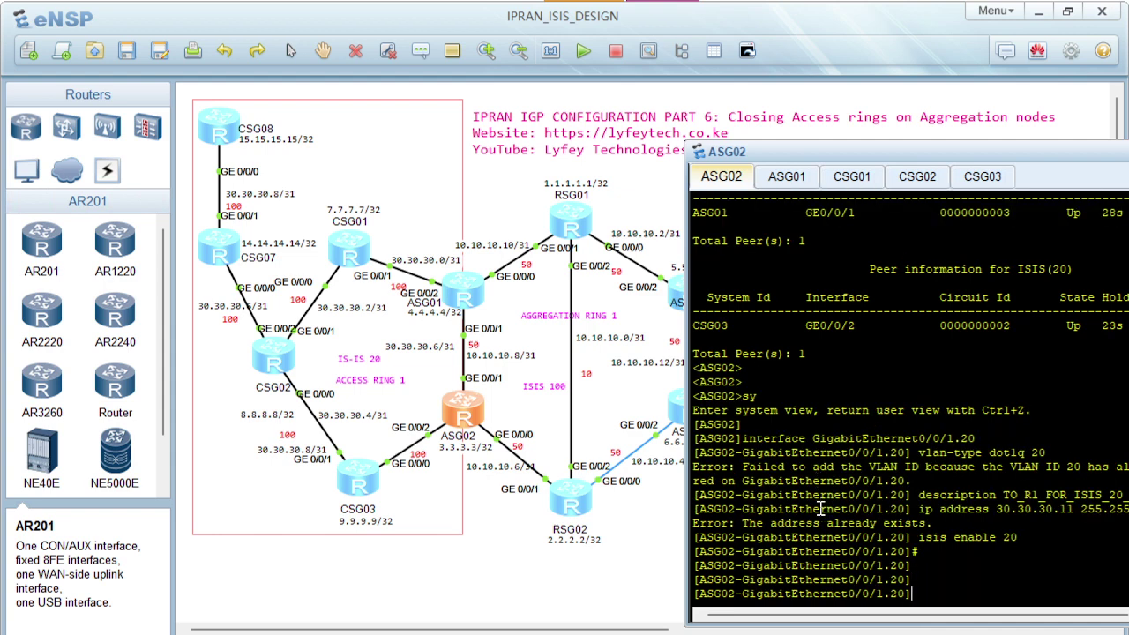
text(quit)
key(Return)
key(Return)
key(Return)
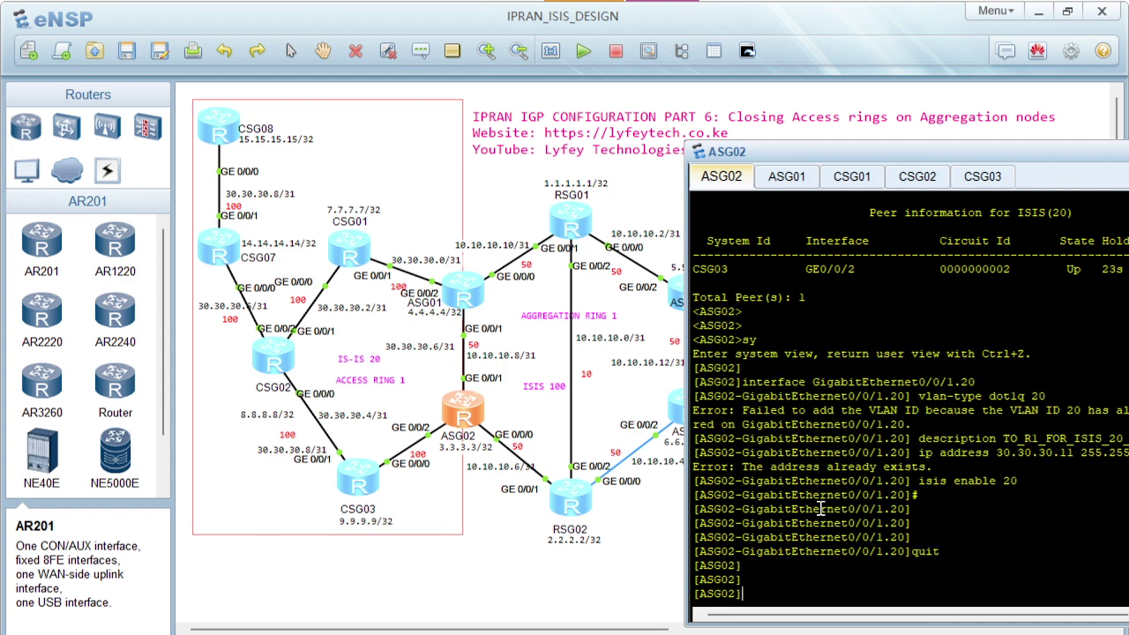
Step: Display the IS-IS peers on ASG01 and repeat the query to check for the ring 20 adjacency with ASG02
click(786, 176)
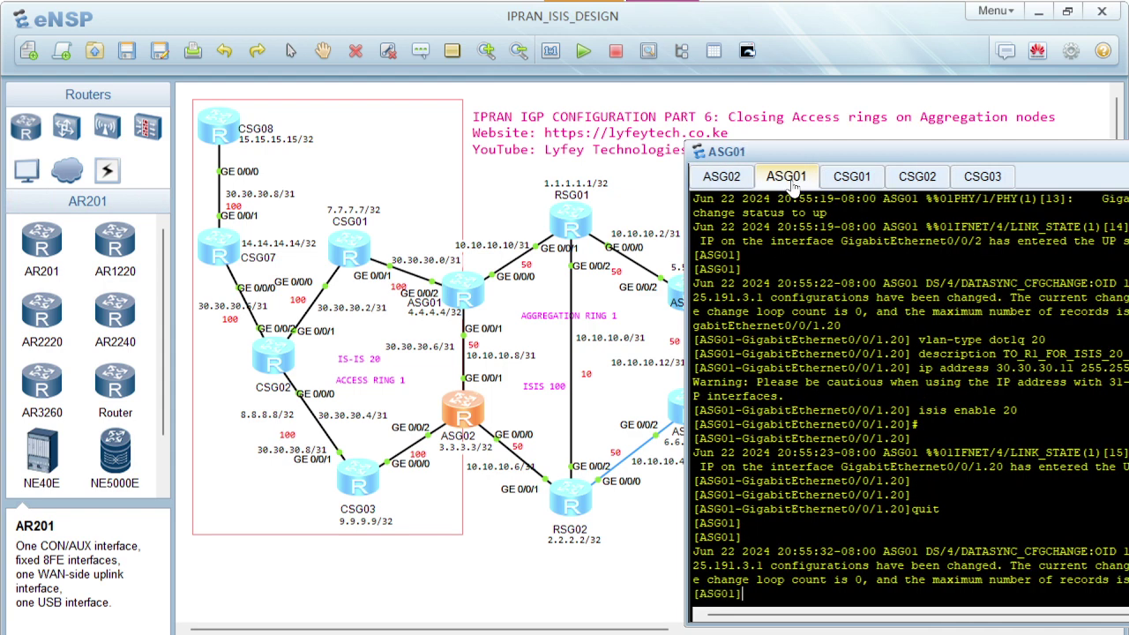
text(displ)
key(Tab)
text(isi)
key(Tab)
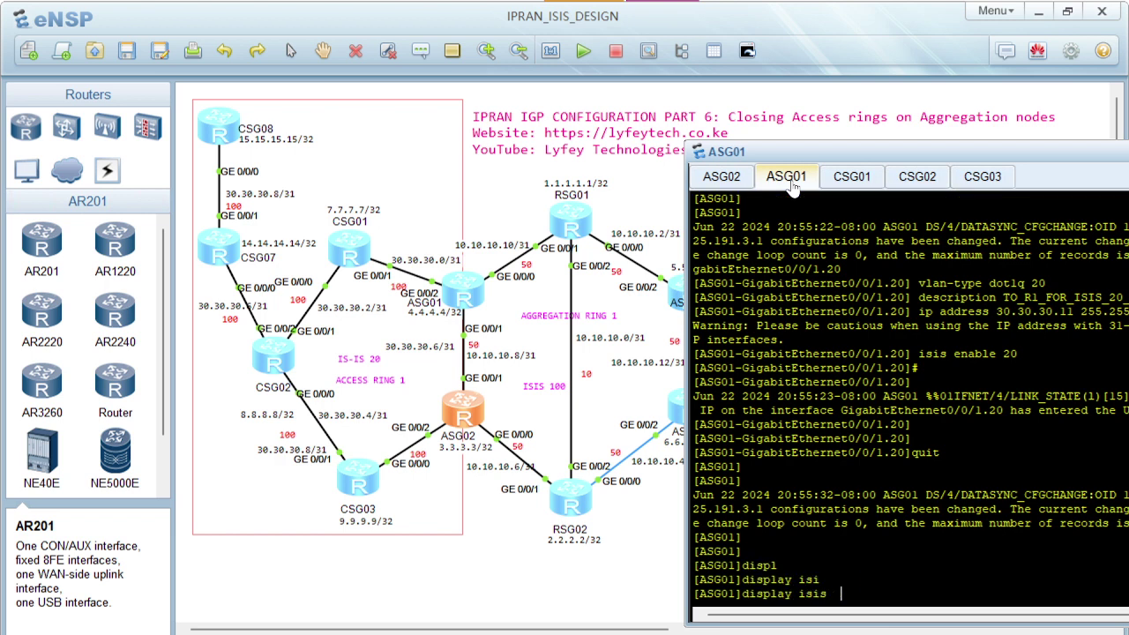
text(pe)
key(Tab)
key(Return)
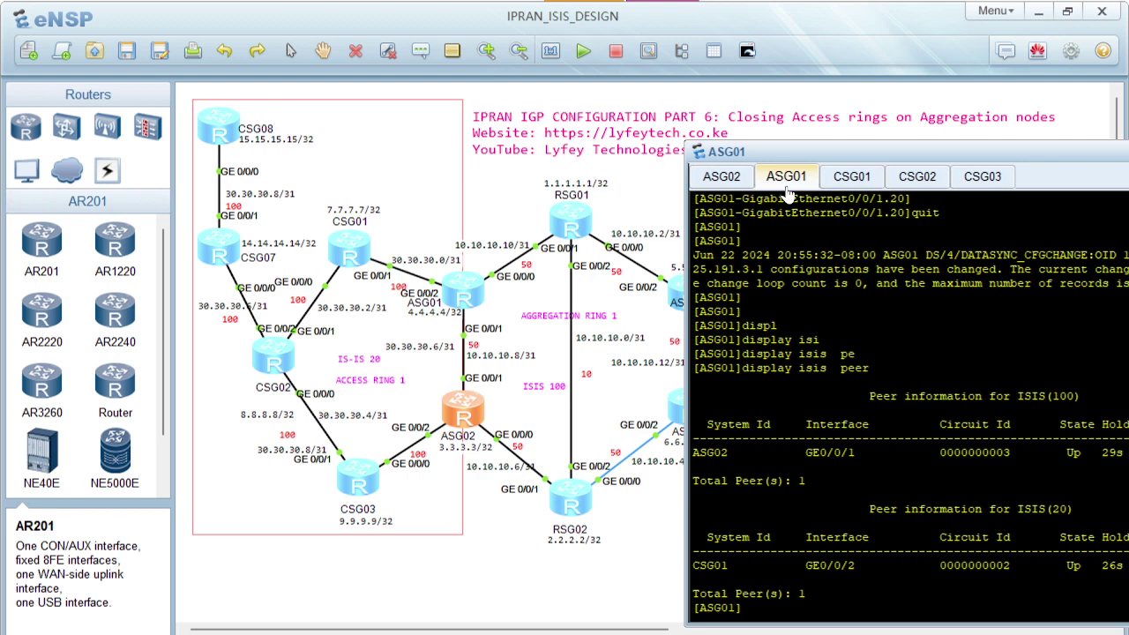
key(Up)
key(Return)
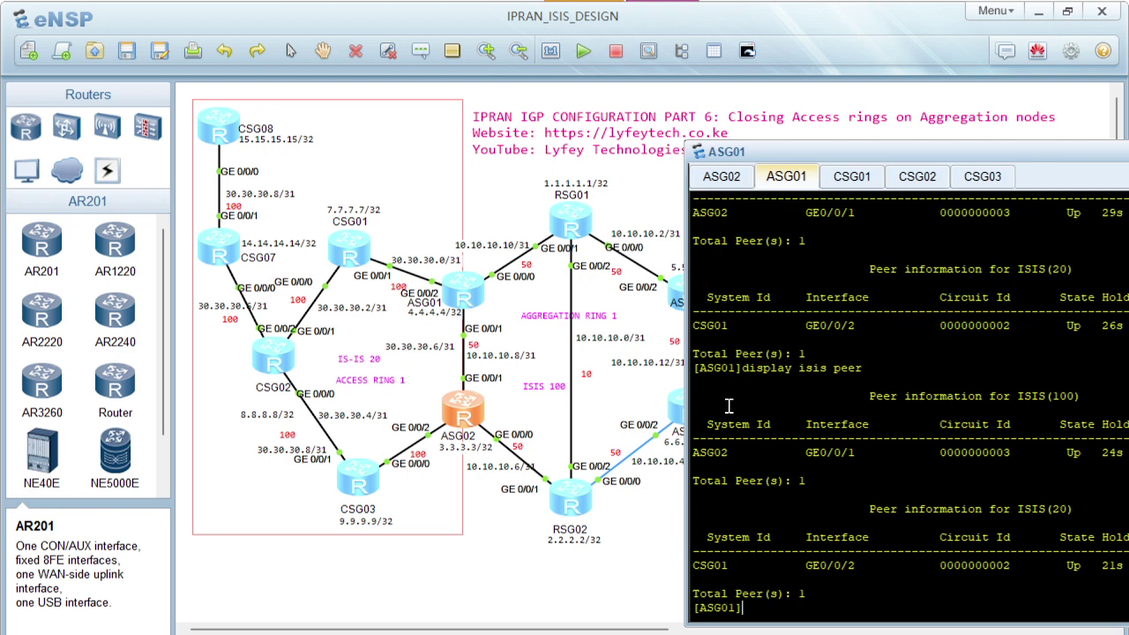
key(Up)
key(Return)
Step: On the PowerPoint Configurations slide, change ASG01's IP address to 30.30.30.10 and its description to TO_R2_FOR_ISIS_20_RING
mouse_move(772, 634)
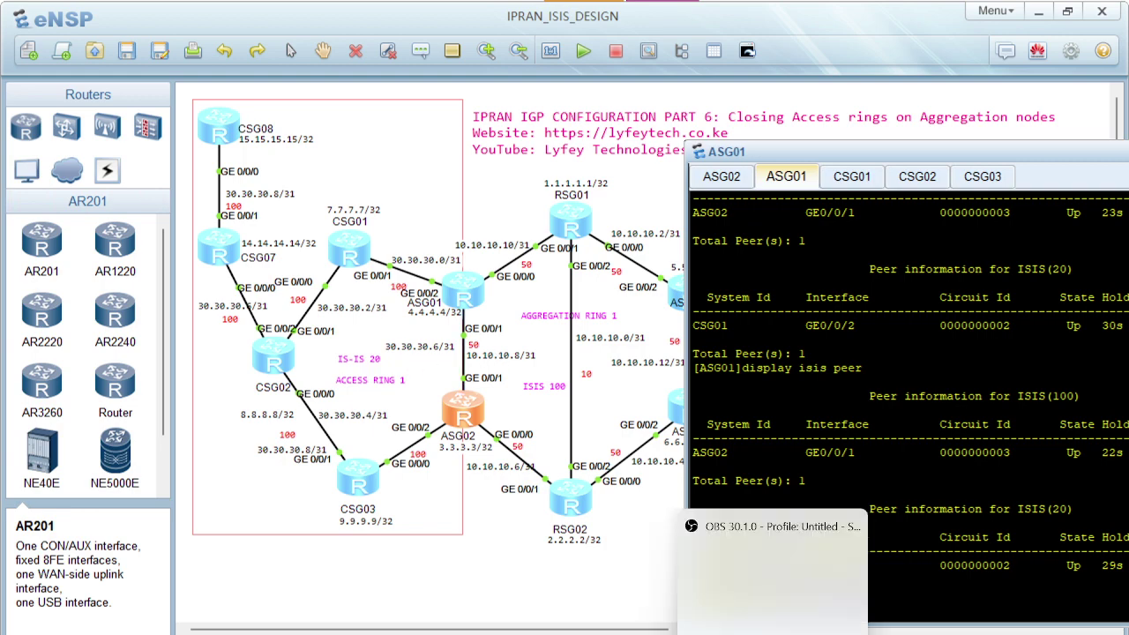
click(642, 634)
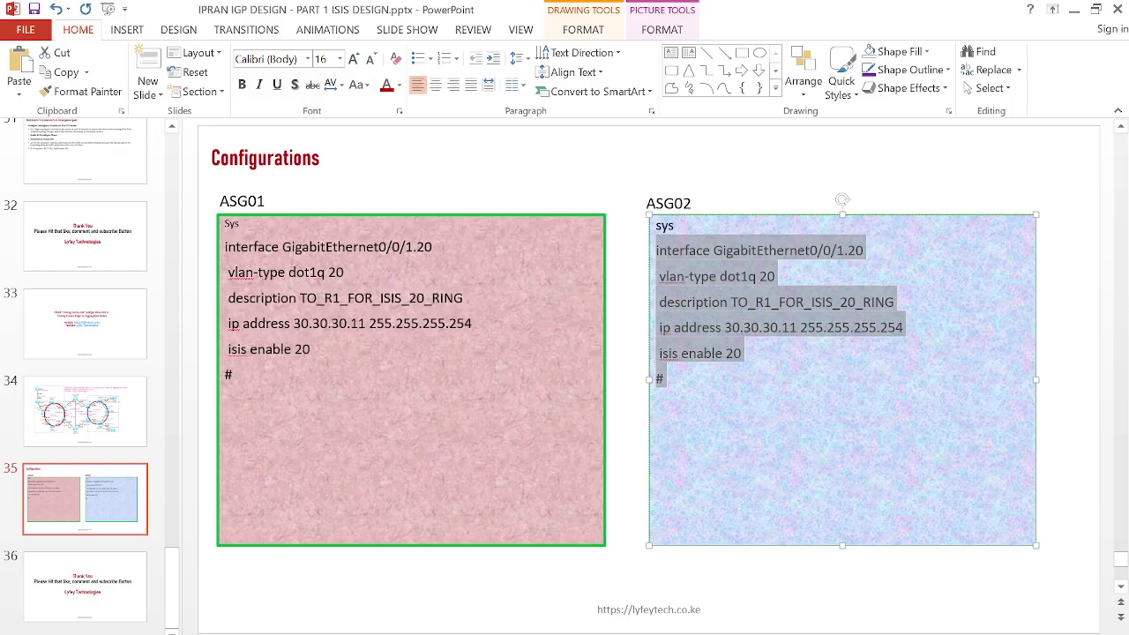
click(565, 634)
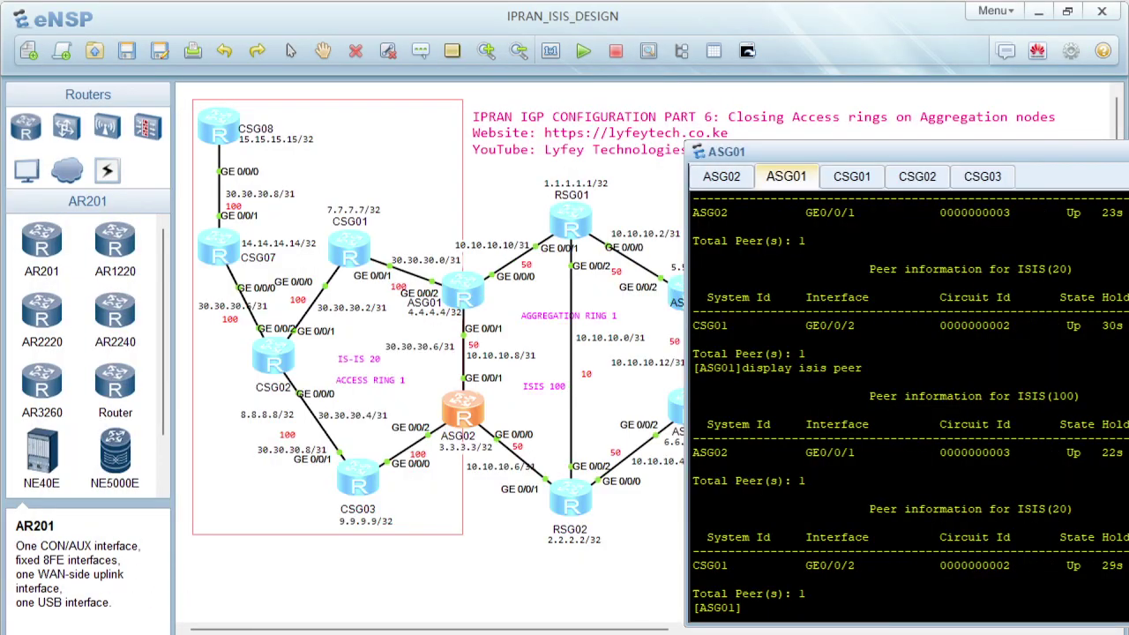
click(642, 634)
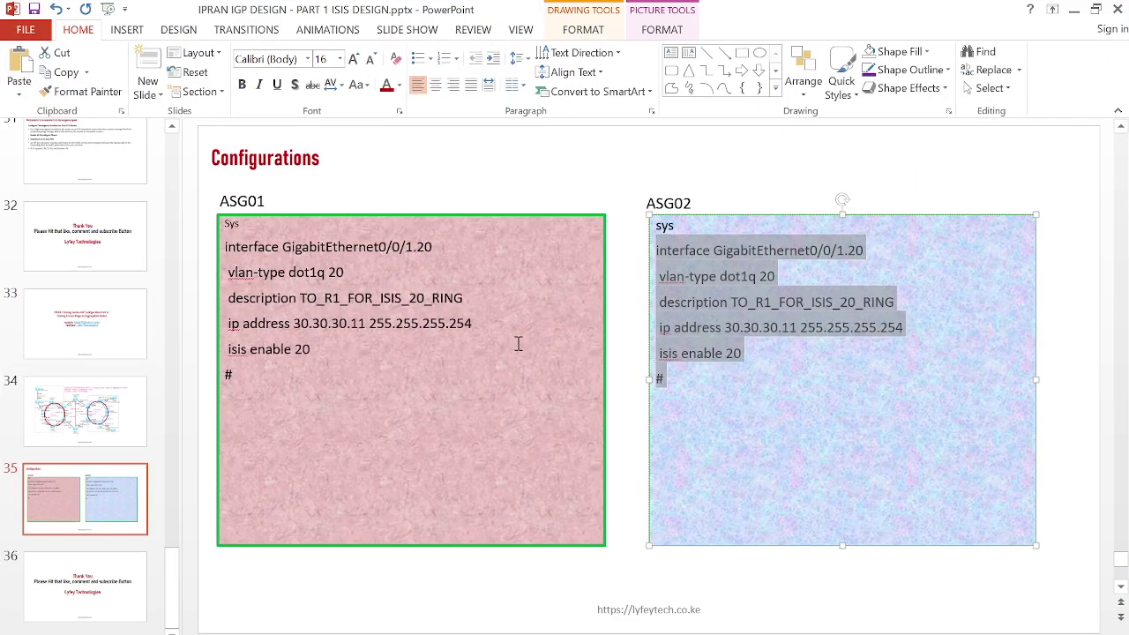
click(367, 326)
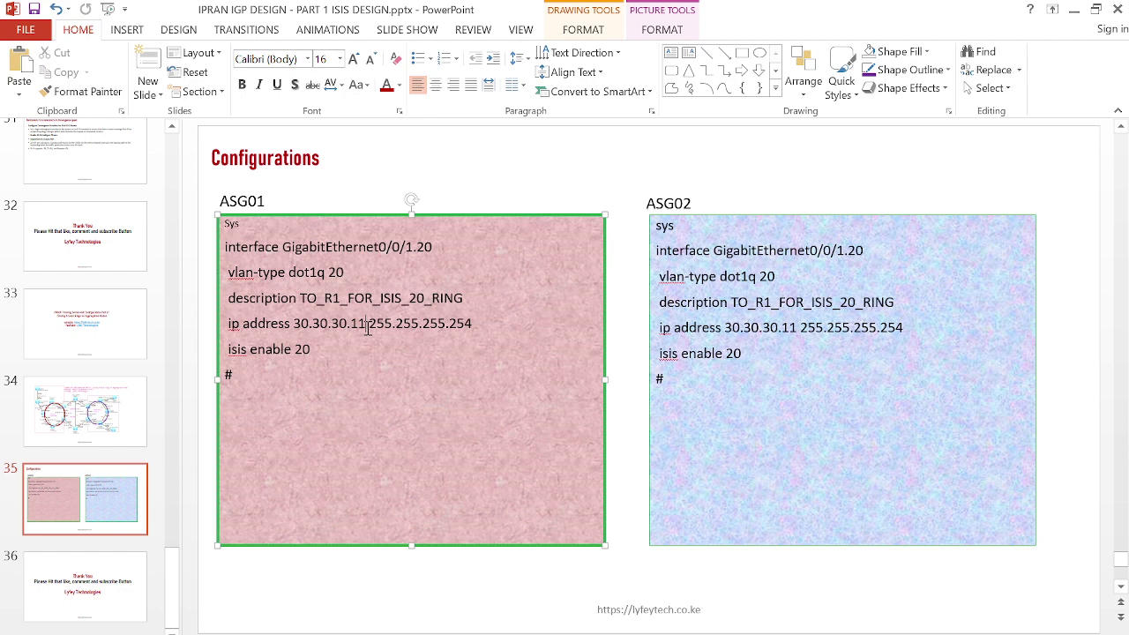
key(BackSpace)
text(0)
click(325, 298)
key(Delete)
text(2)
Step: Copy the corrected ASG01 commands from the interface line down to the # line and switch back to eNSP
drag(253, 371, 214, 250)
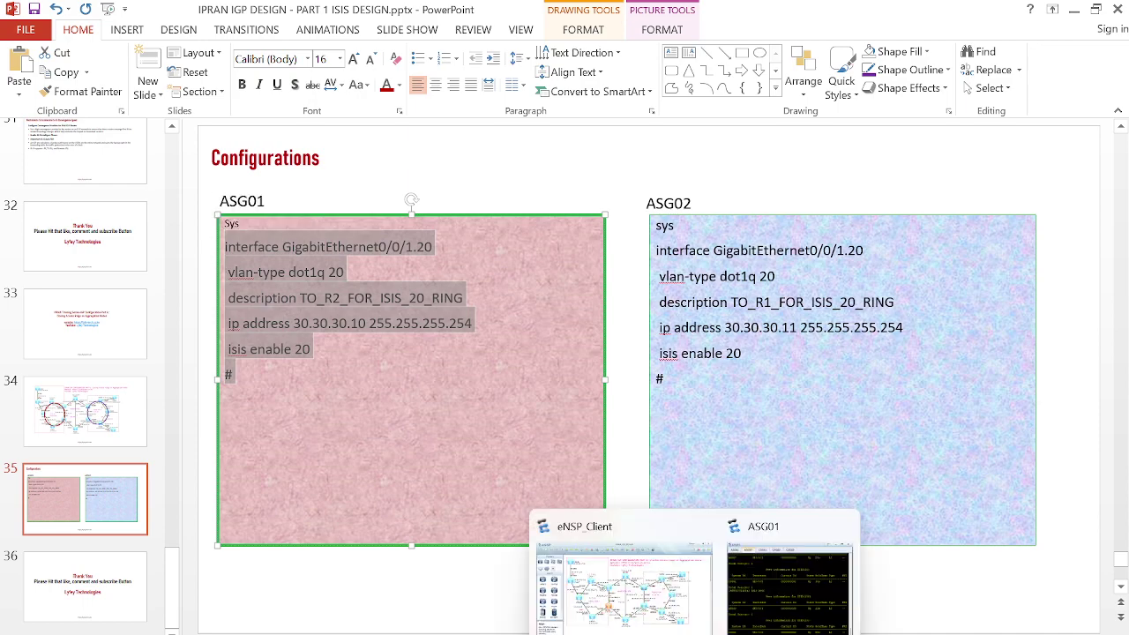
mouse_move(694, 634)
click(642, 627)
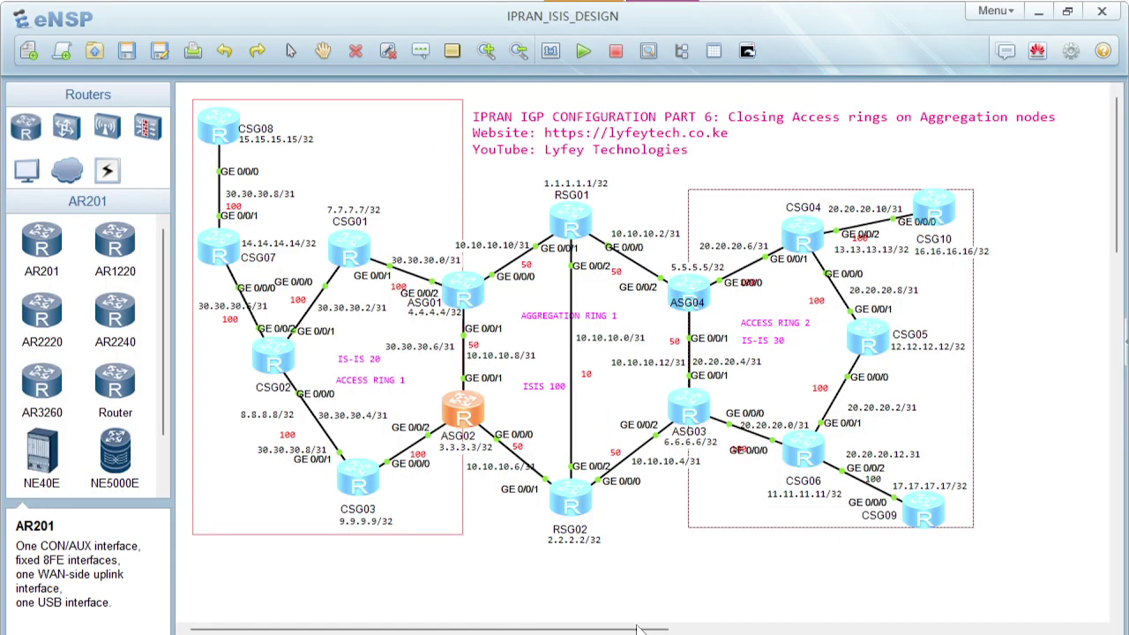
Step: Display the IS-IS error statistics on ASG02 and page through to the end of the output
double_click(463, 422)
key(Return)
key(Return)
key(Return)
text(displ)
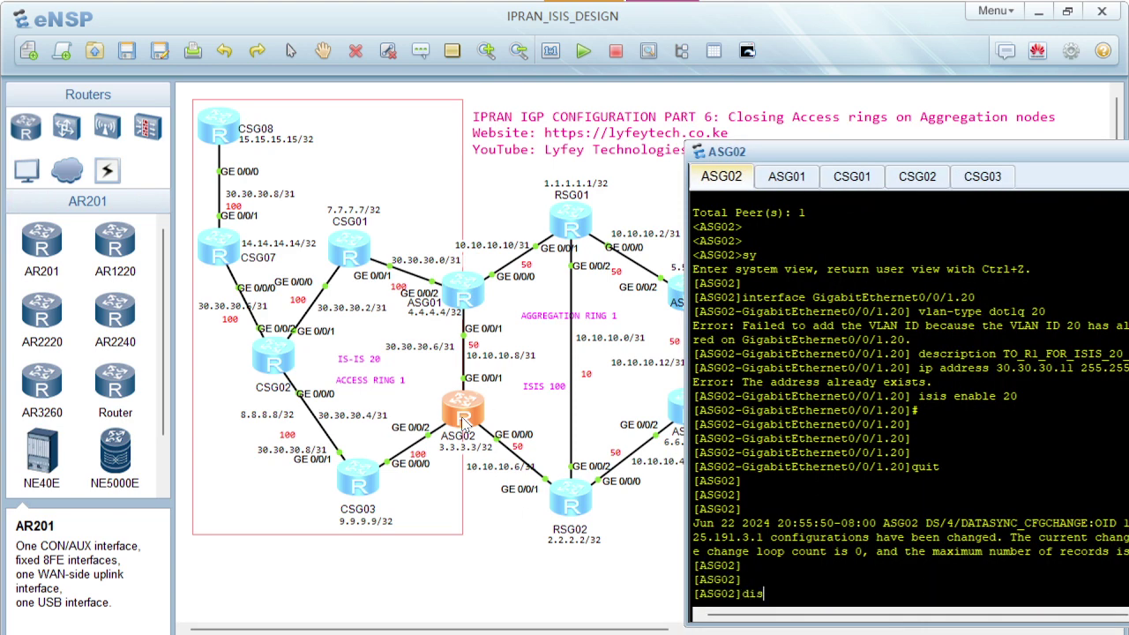
key(Tab)
text(isis)
key(Tab)
text(e)
key(Tab)
key(Return)
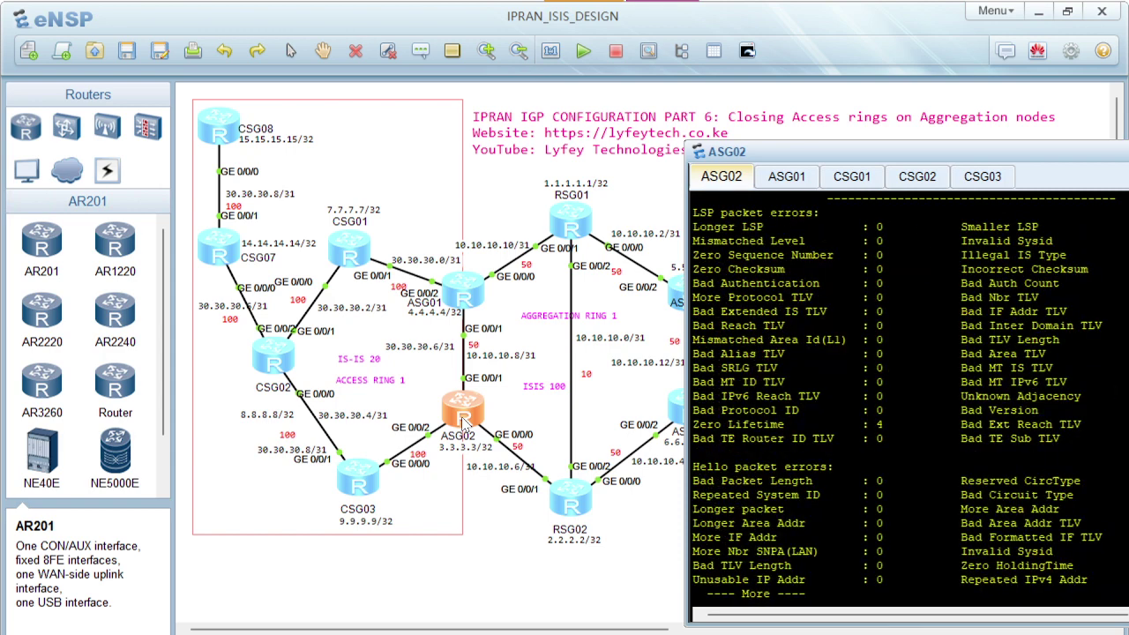
key(space)
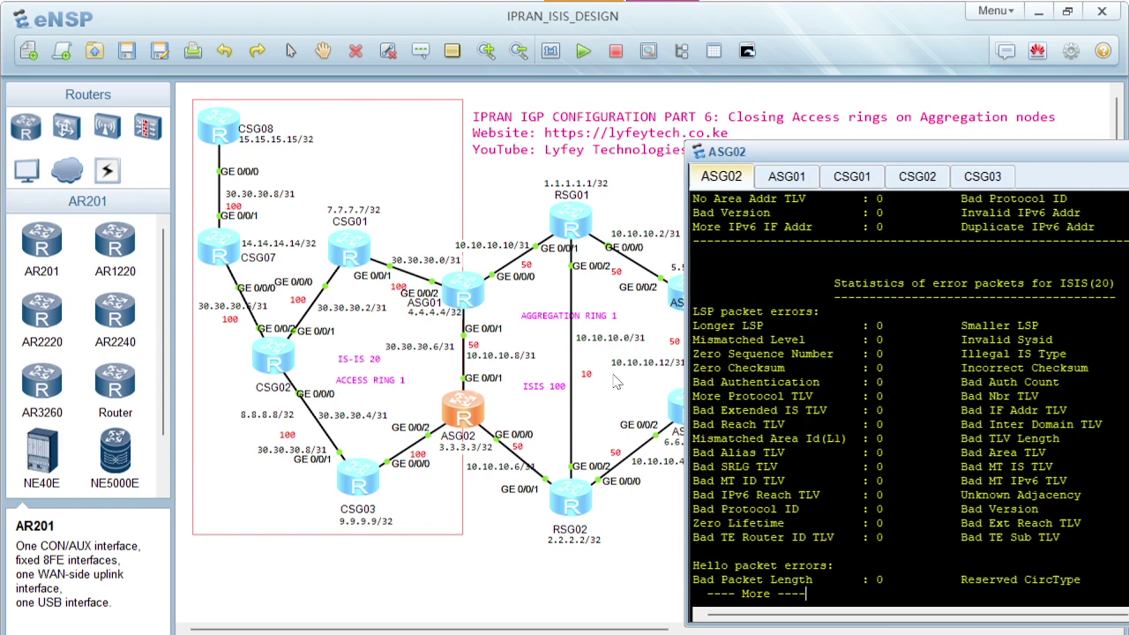
key(space)
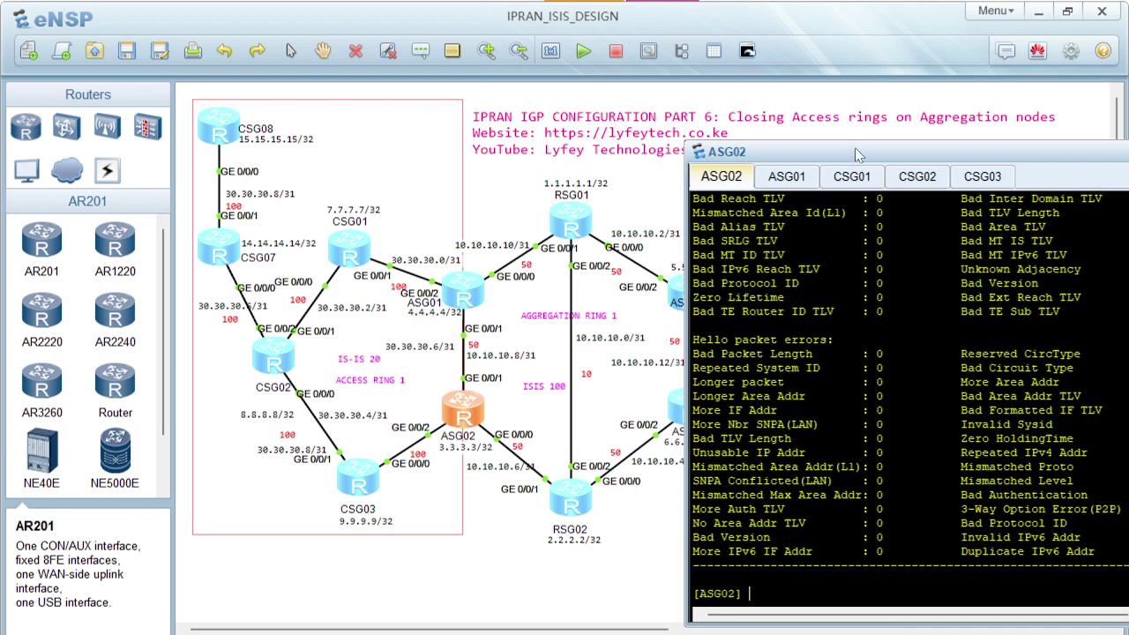
Step: Display the IS-IS error statistics on ASG01 and page through to the end of the output
click(775, 179)
key(Return)
key(Return)
text(d)
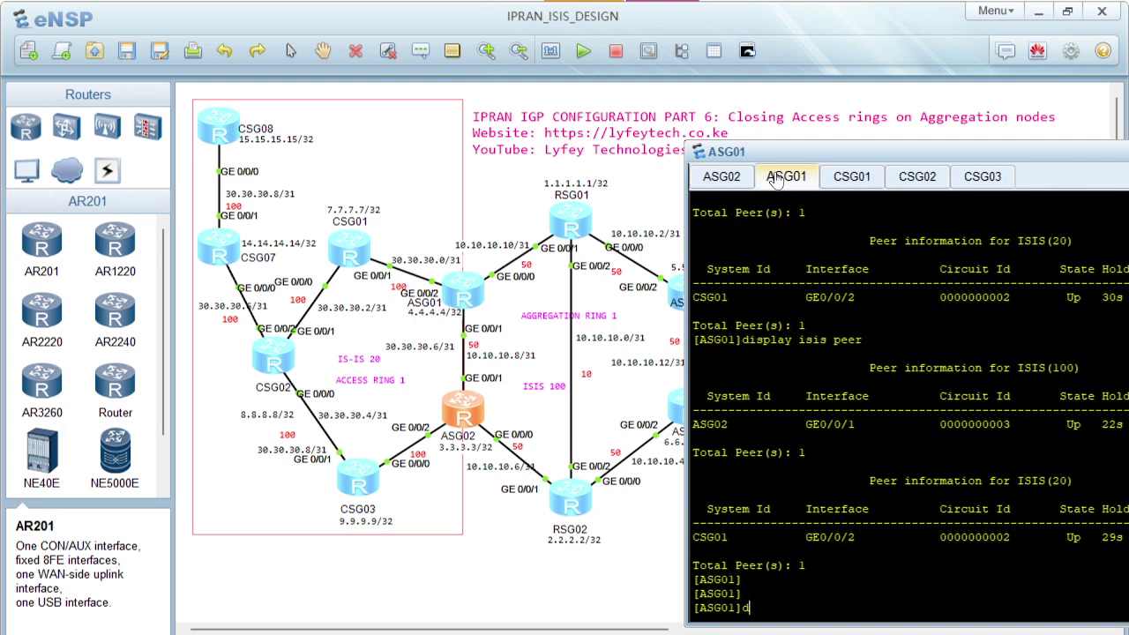
text(isplay isis error)
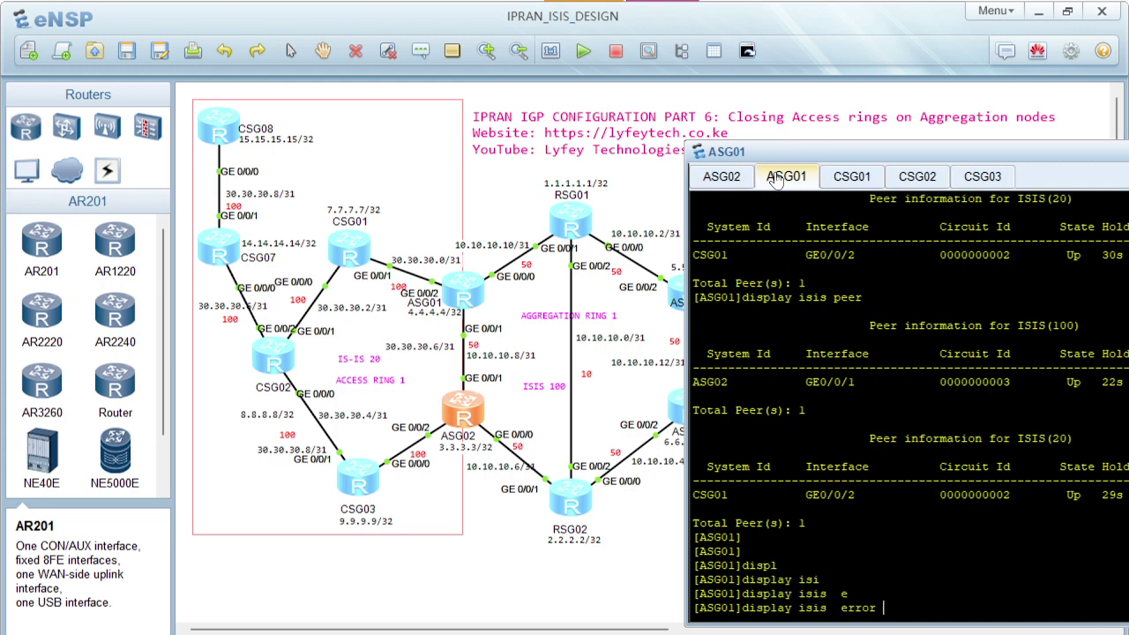
key(Return)
key(space)
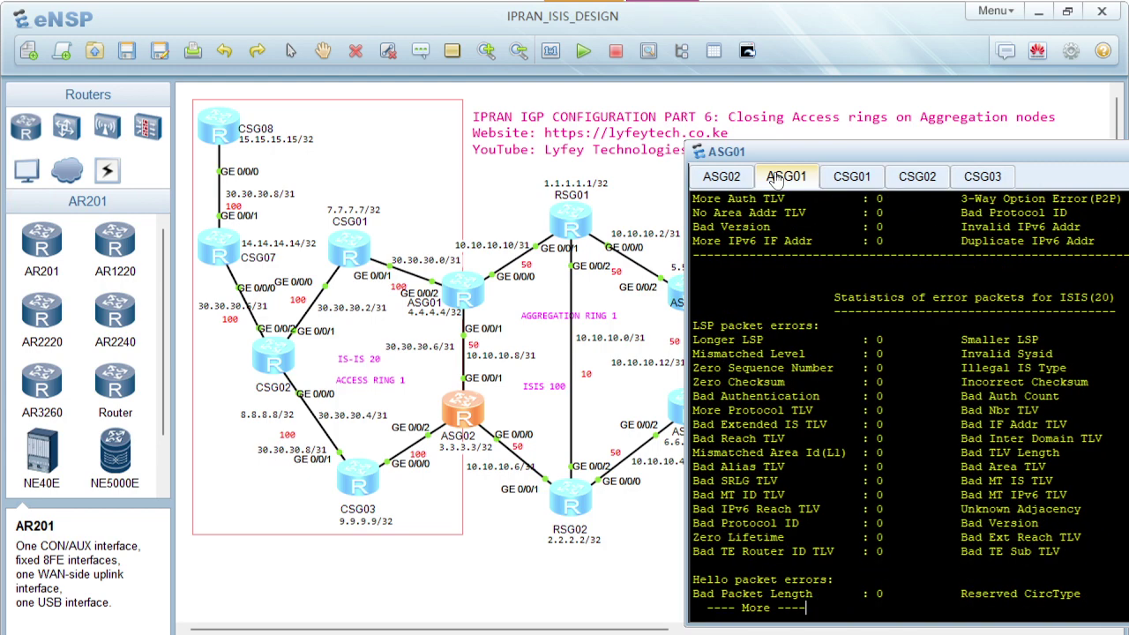
key(space)
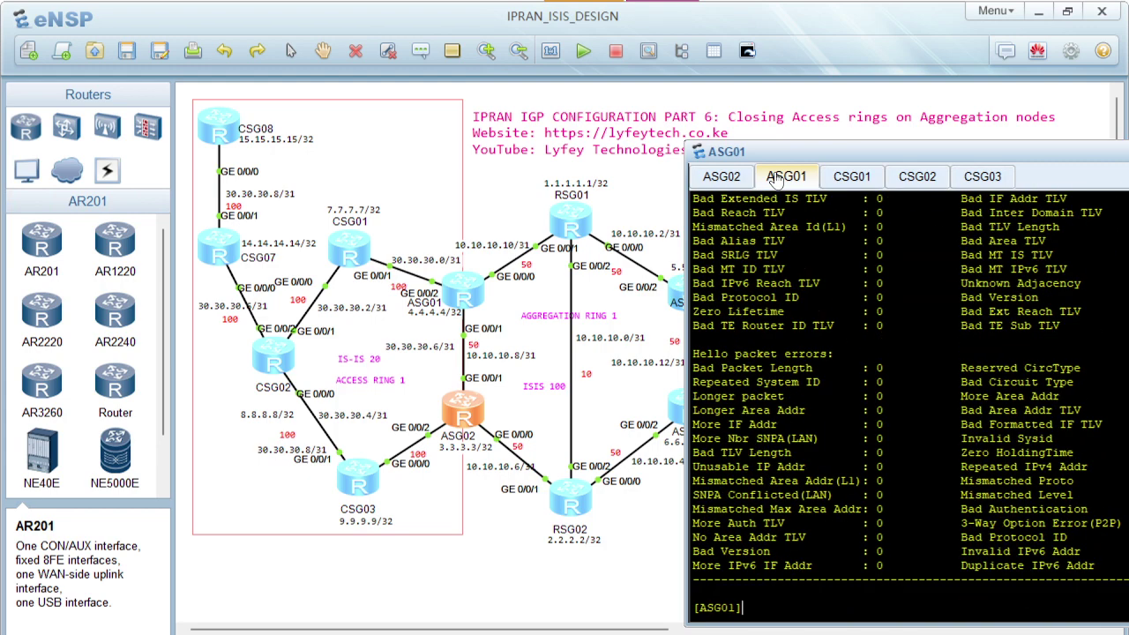
Step: Paste the corrected GigabitEthernet0/0/1.20 commands into ASG01 and return to the system view
right_click(835, 367)
click(887, 397)
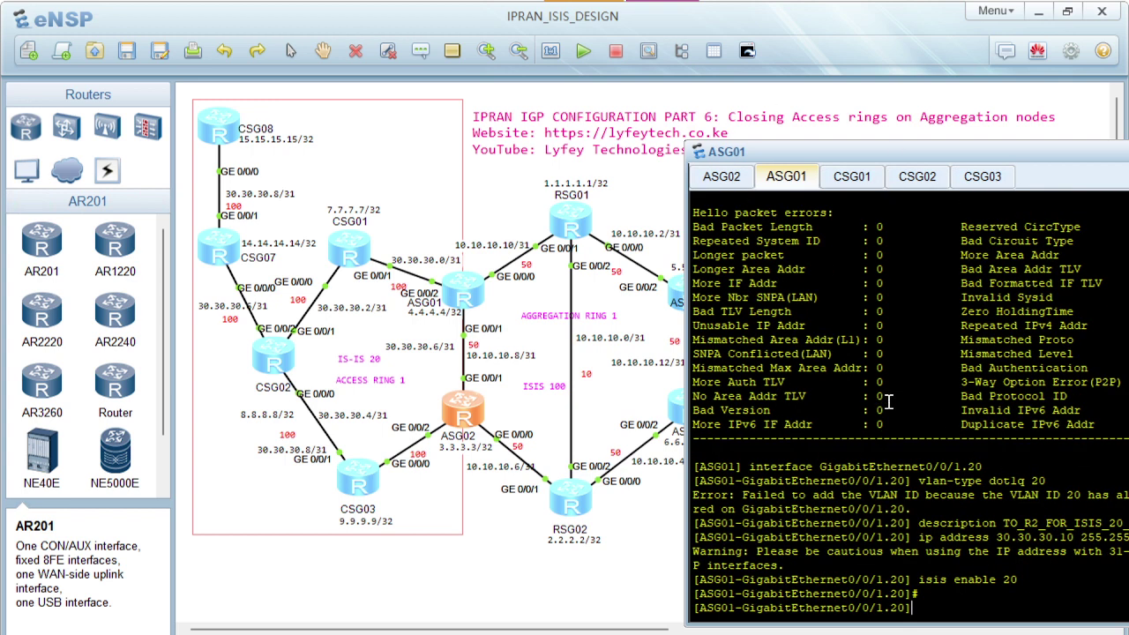
text(quit)
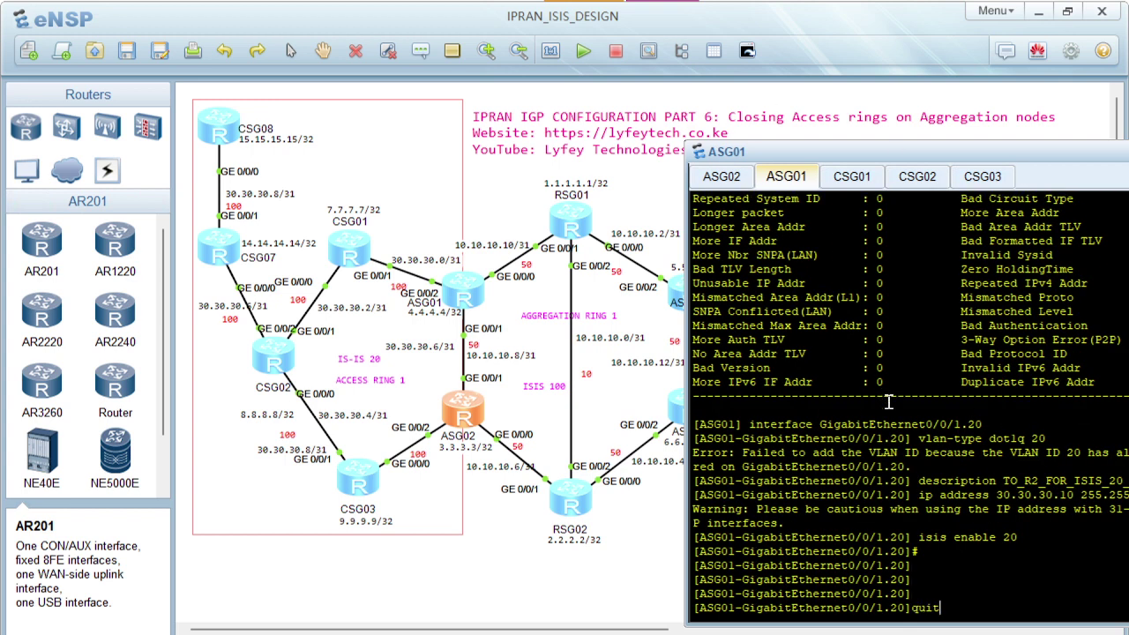
key(Return)
key(Return)
key(Return)
Step: Display the IS-IS peers on ASG01 and highlight the ISIS(20) peer rows
text(displ)
key(Tab)
text(i)
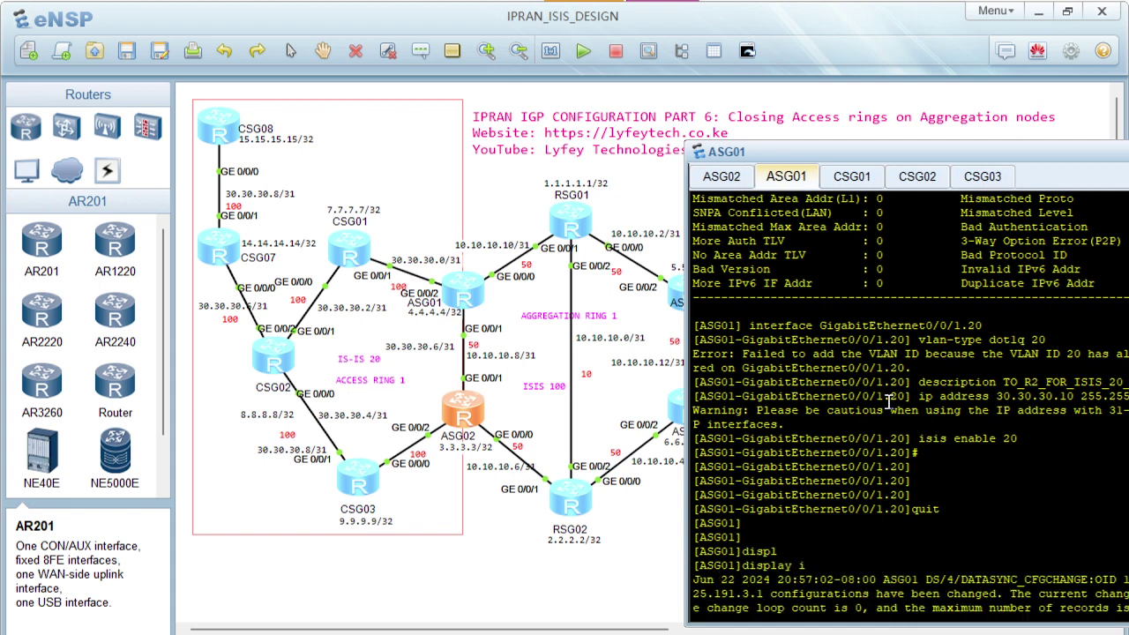
text(sis pe)
key(Tab)
key(Return)
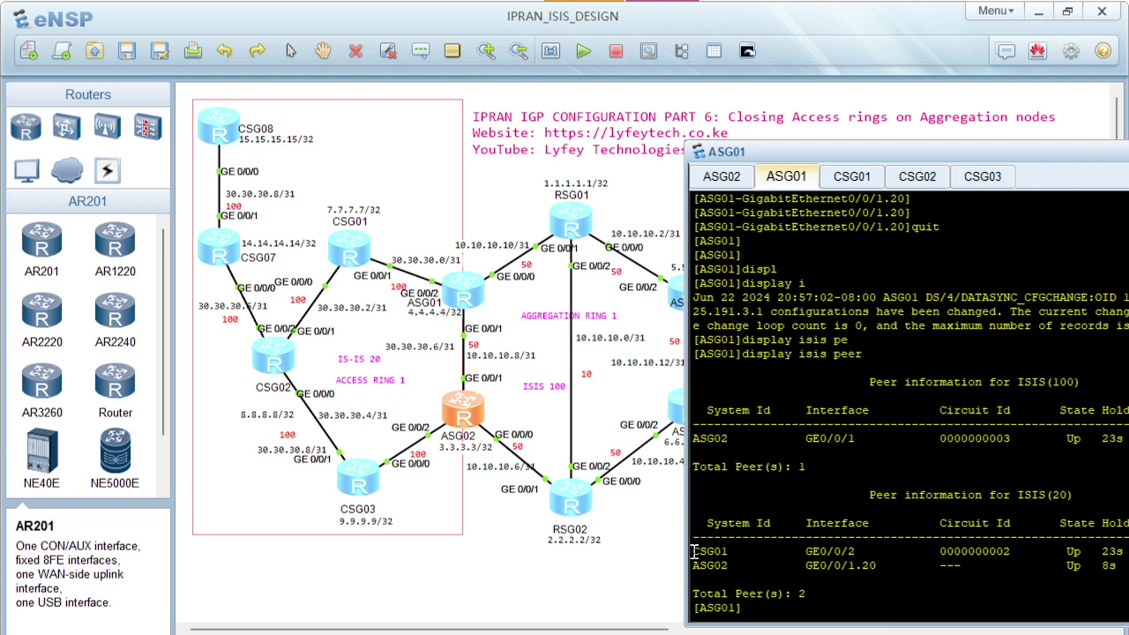
drag(694, 551, 1061, 562)
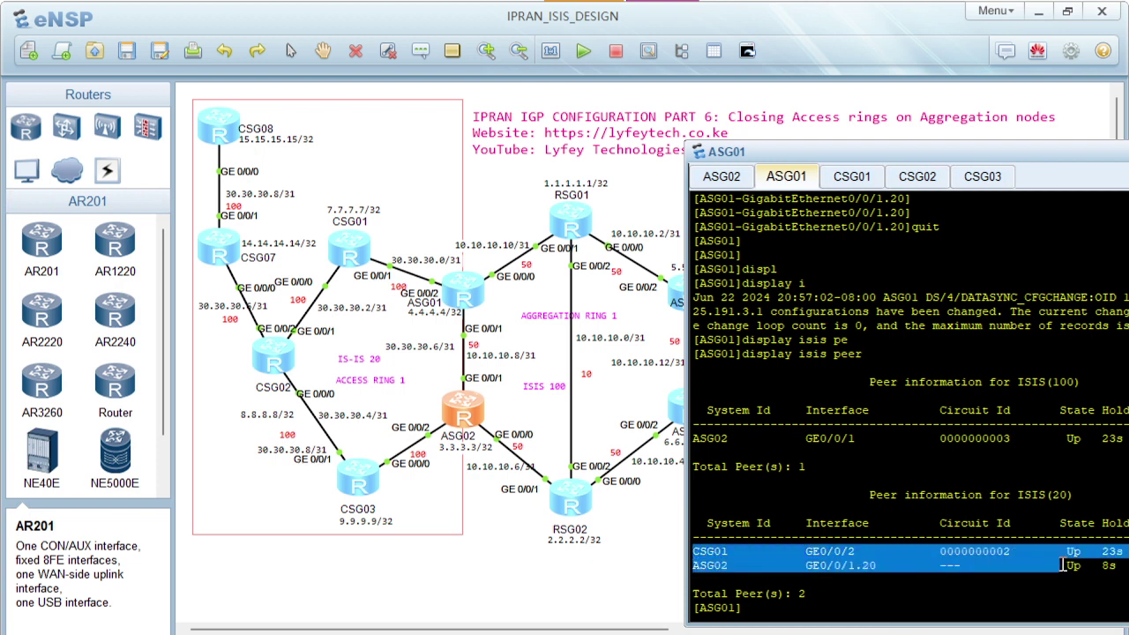
Step: Display the IS-IS peers on ASG02 and highlight the CSG03 entry under ISIS(20)
click(734, 181)
text(d)
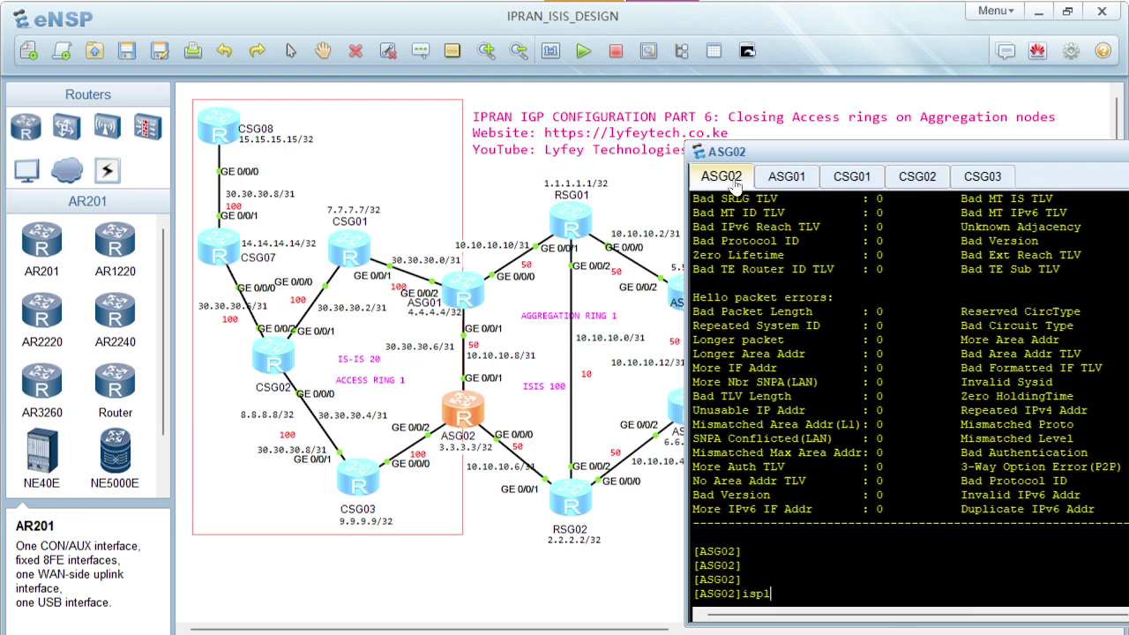
text(ispl)
key(Tab)
text(i)
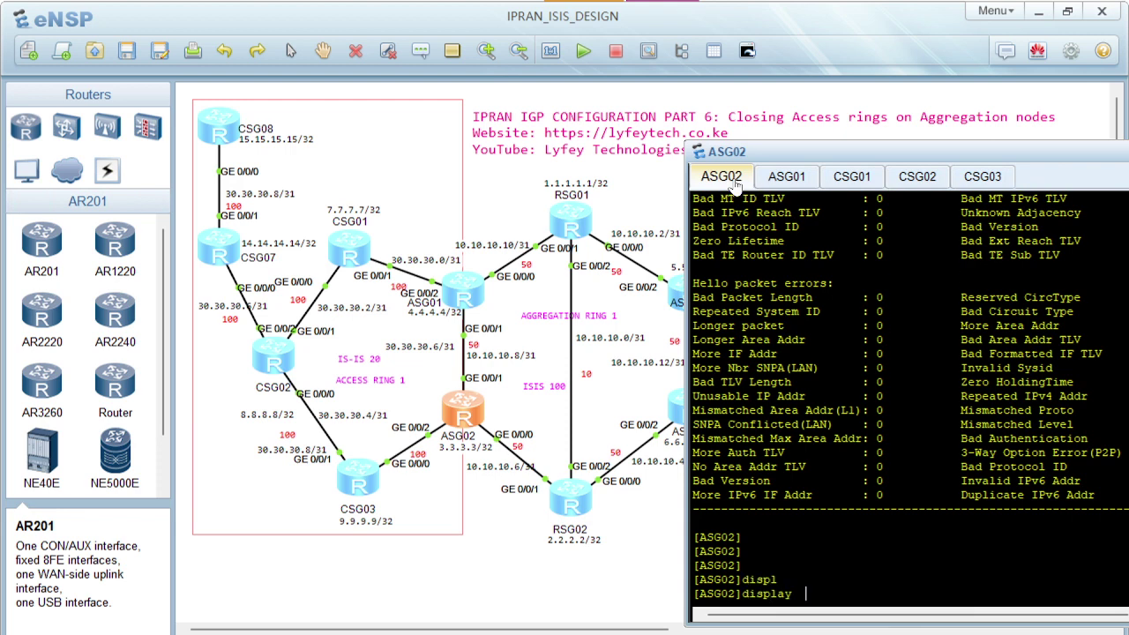
text(s)
key(Tab)
text(pe)
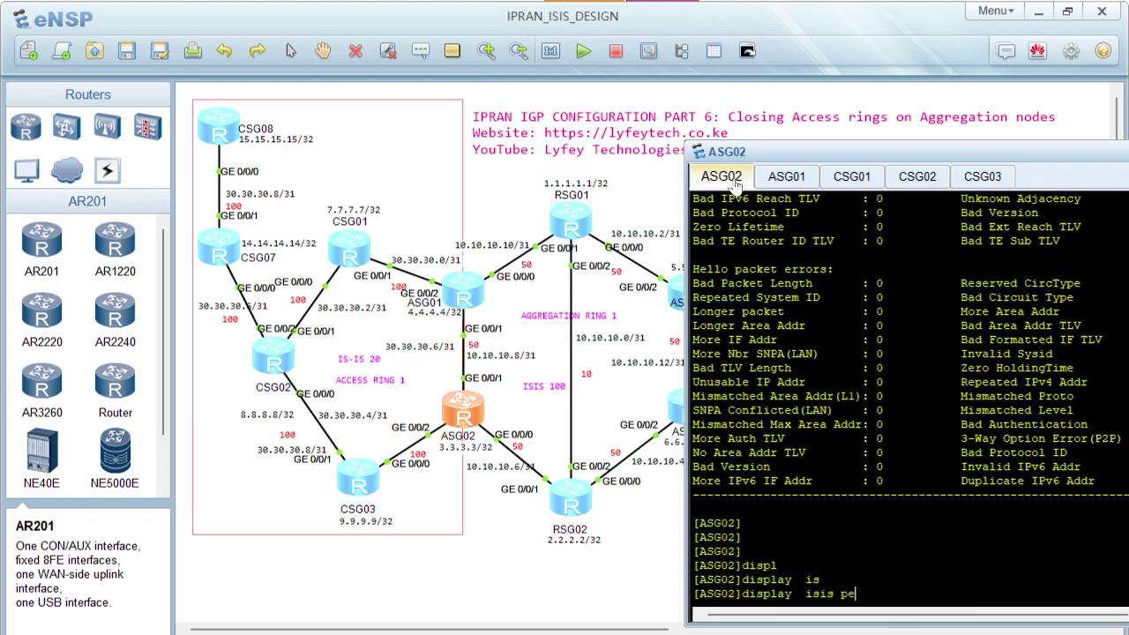
key(Tab)
key(Return)
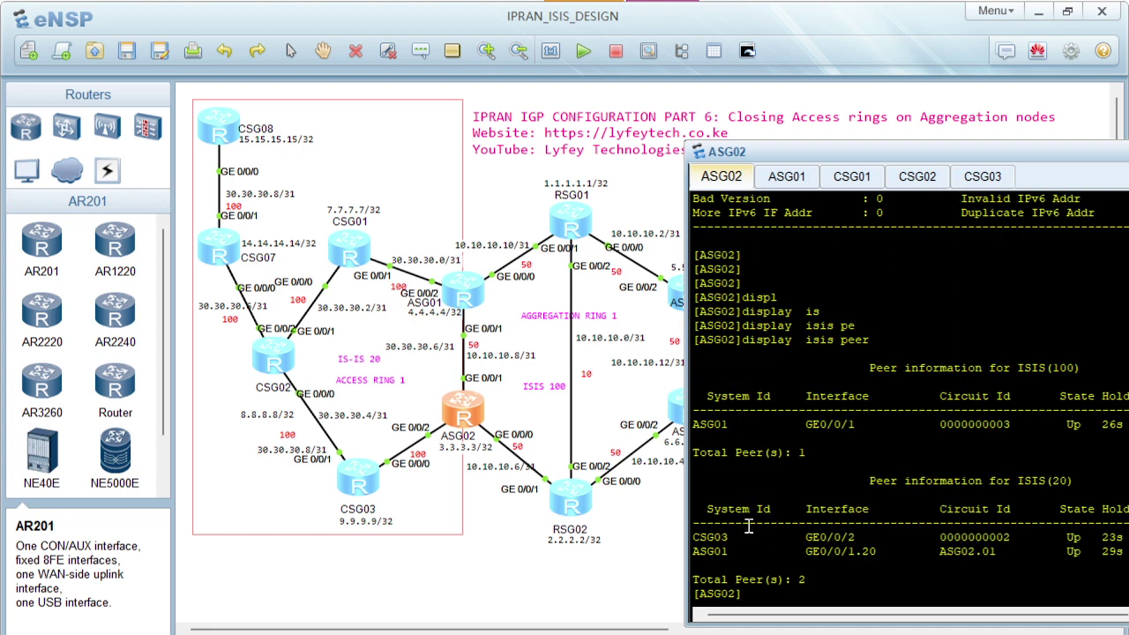
drag(729, 537, 687, 538)
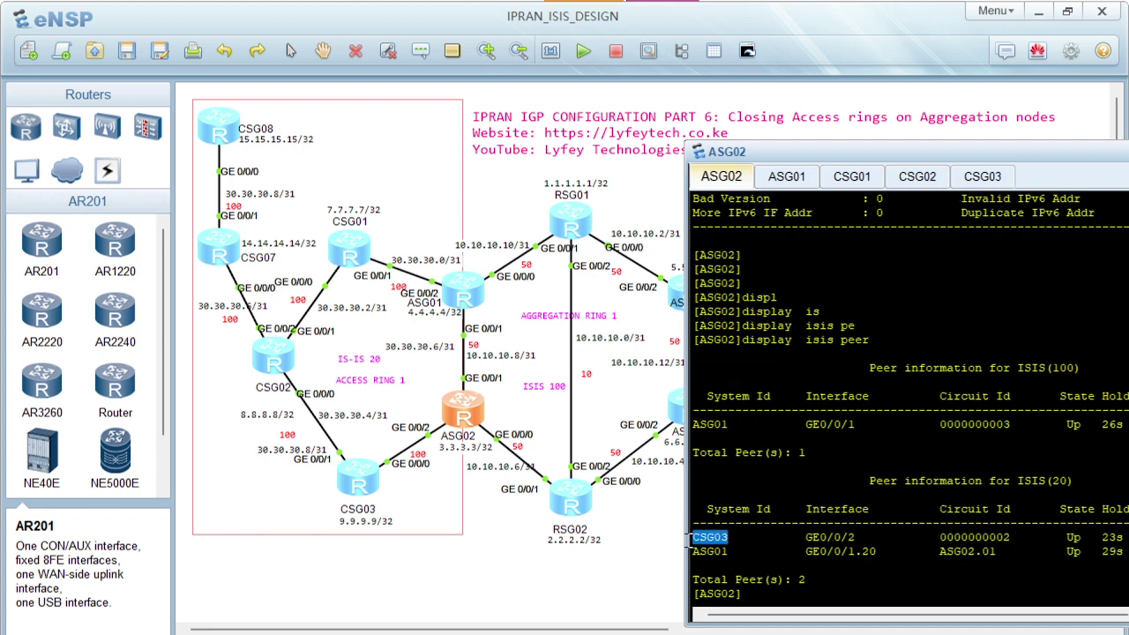
shift+click(745, 569)
click(794, 460)
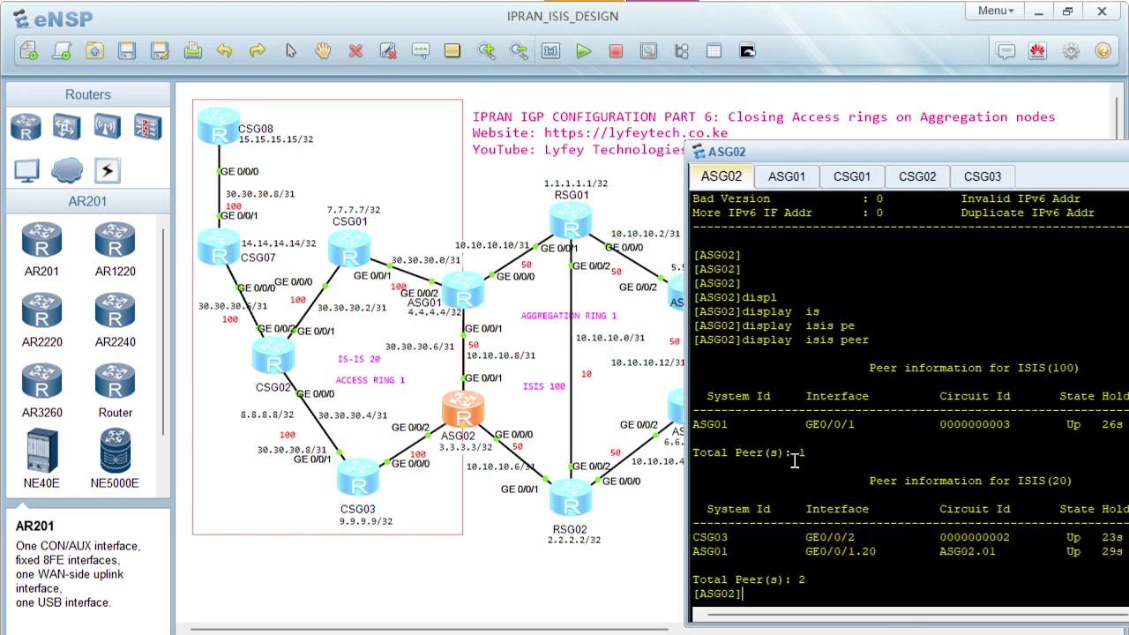
Step: On ASG01, shut down interface GigabitEthernet 0/0/2 and return to the system view
click(787, 176)
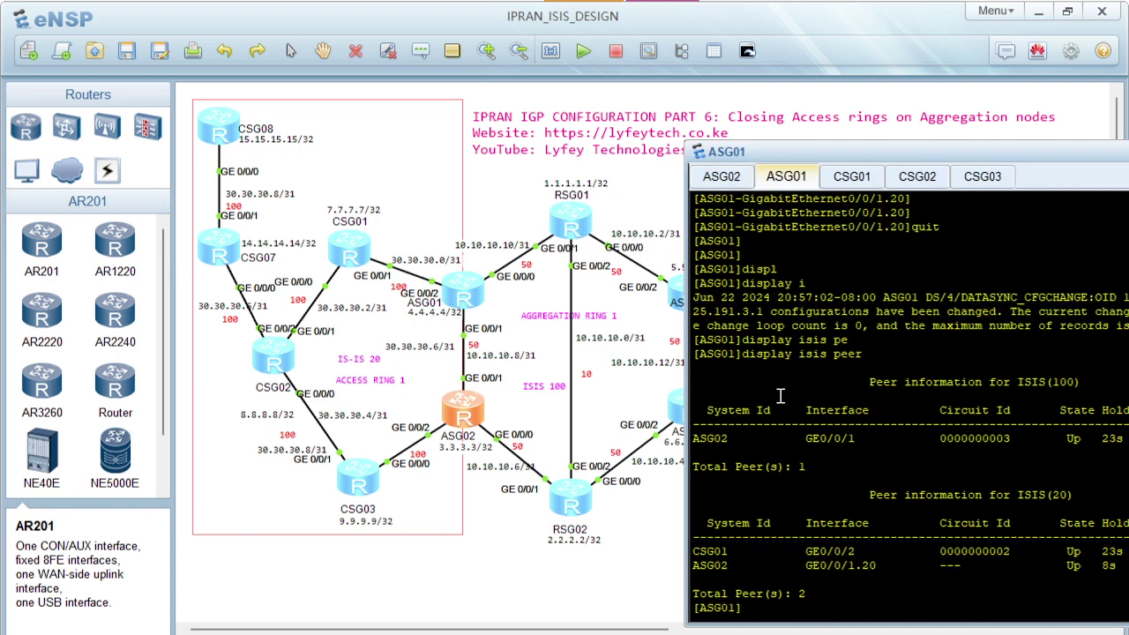
key(Return)
key(Return)
key(Return)
text(interf)
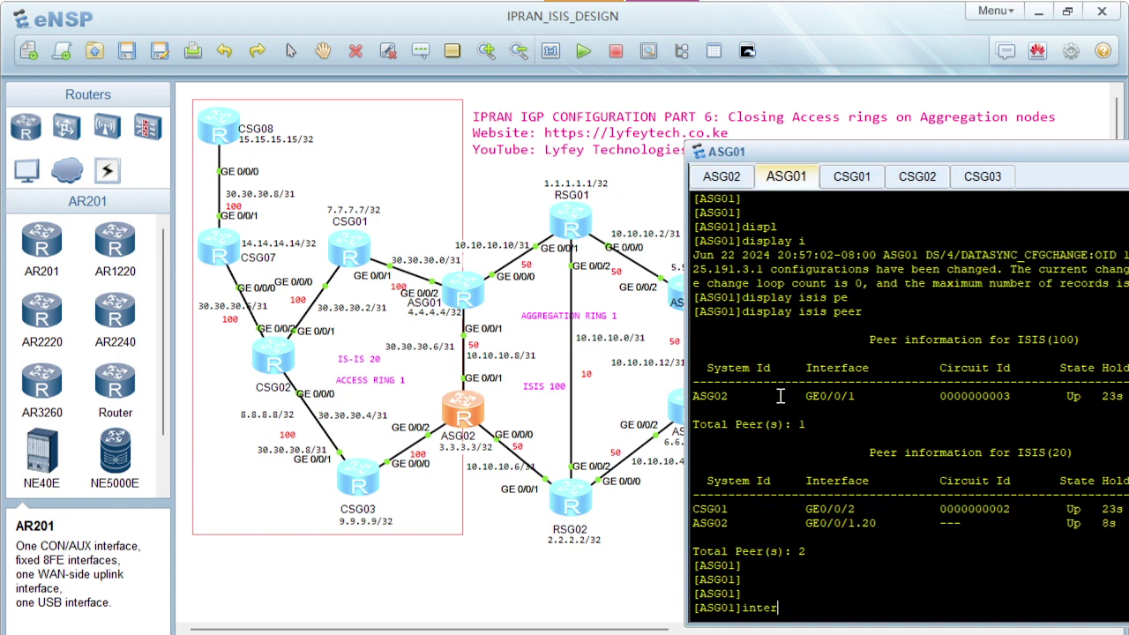
key(Tab)
text(gi)
key(Tab)
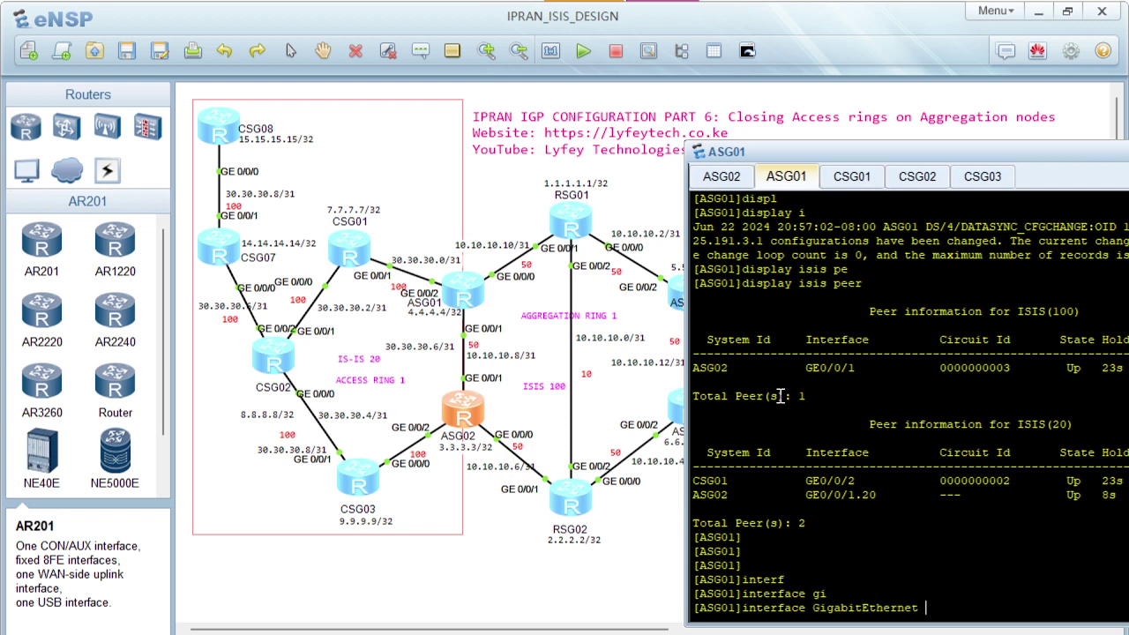
text(0/0/2)
key(Return)
text(shui)
key(Tab)
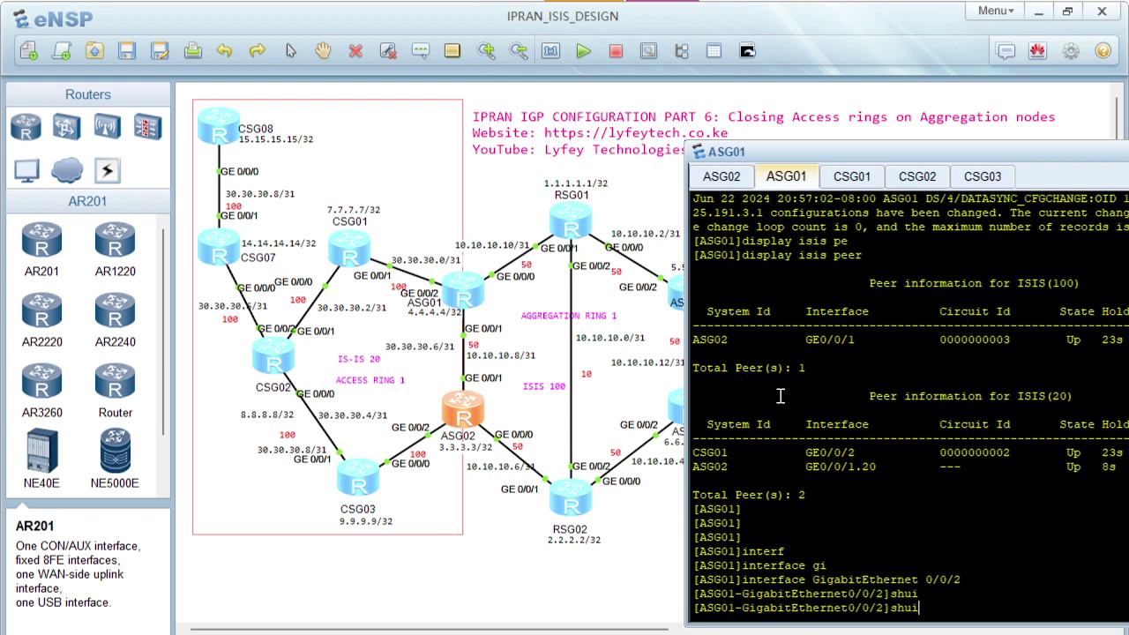
key(BackSpace)
text(t)
key(Tab)
key(Return)
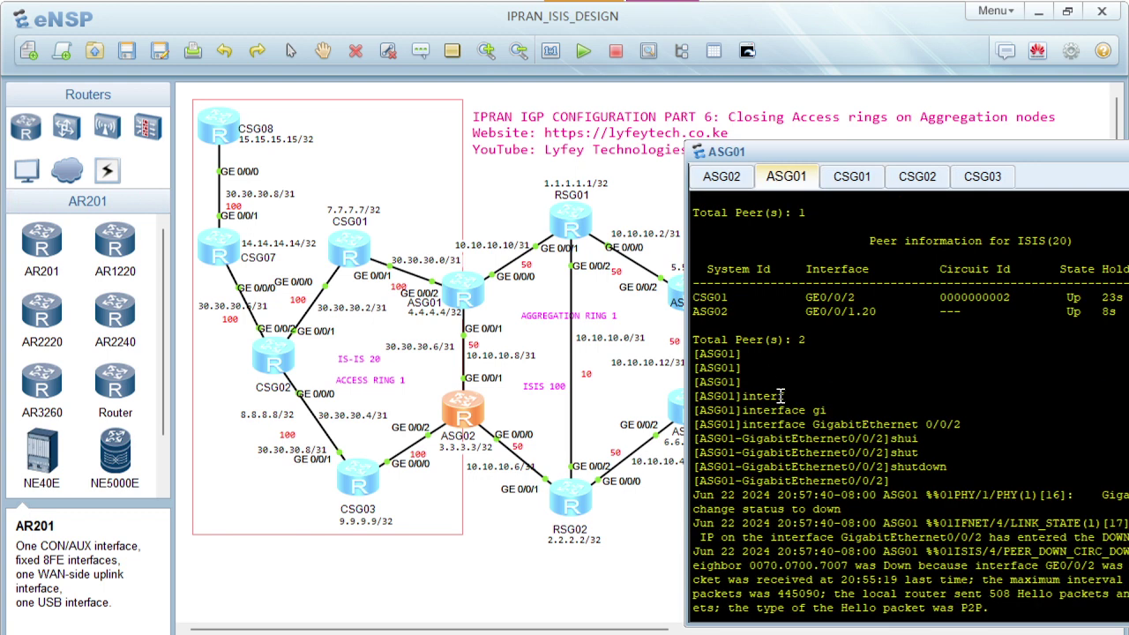
key(Return)
key(Return)
key(Return)
key(Return)
text(q)
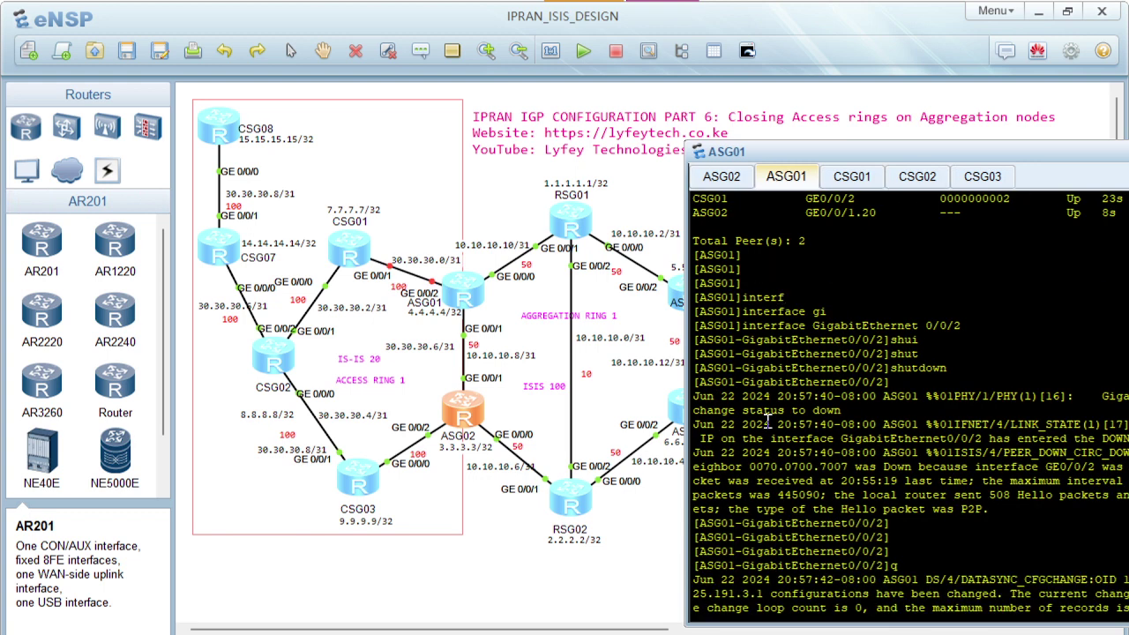
key(Return)
Step: Display the IP interface details on ASG01 and leave the output after its first page
text(displ)
key(Tab)
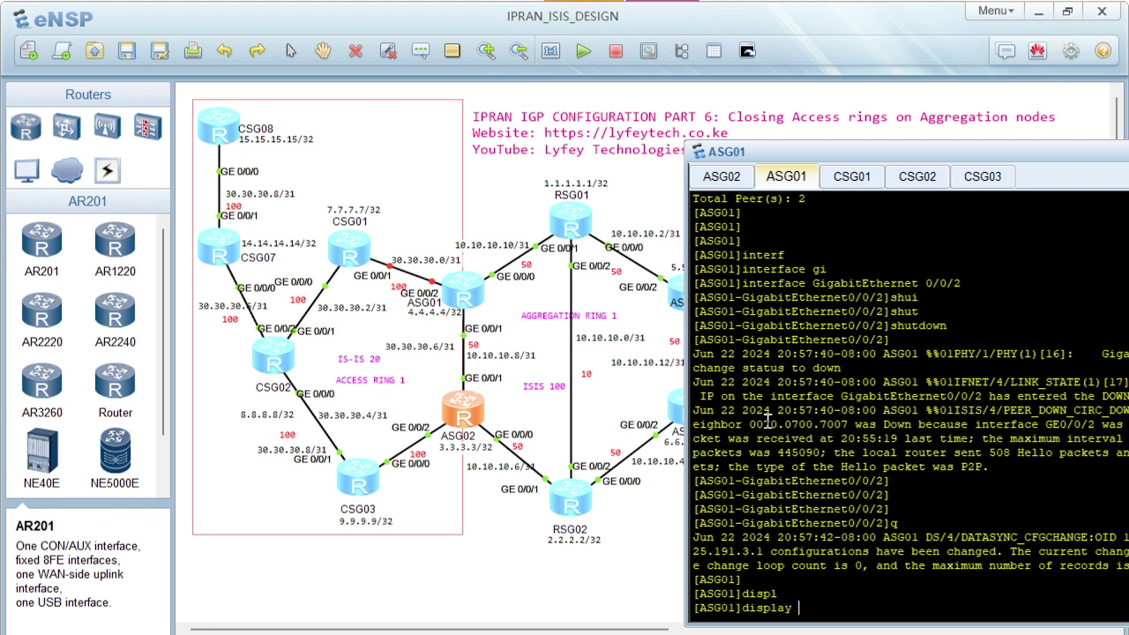
text(ip interf)
key(Tab)
key(Return)
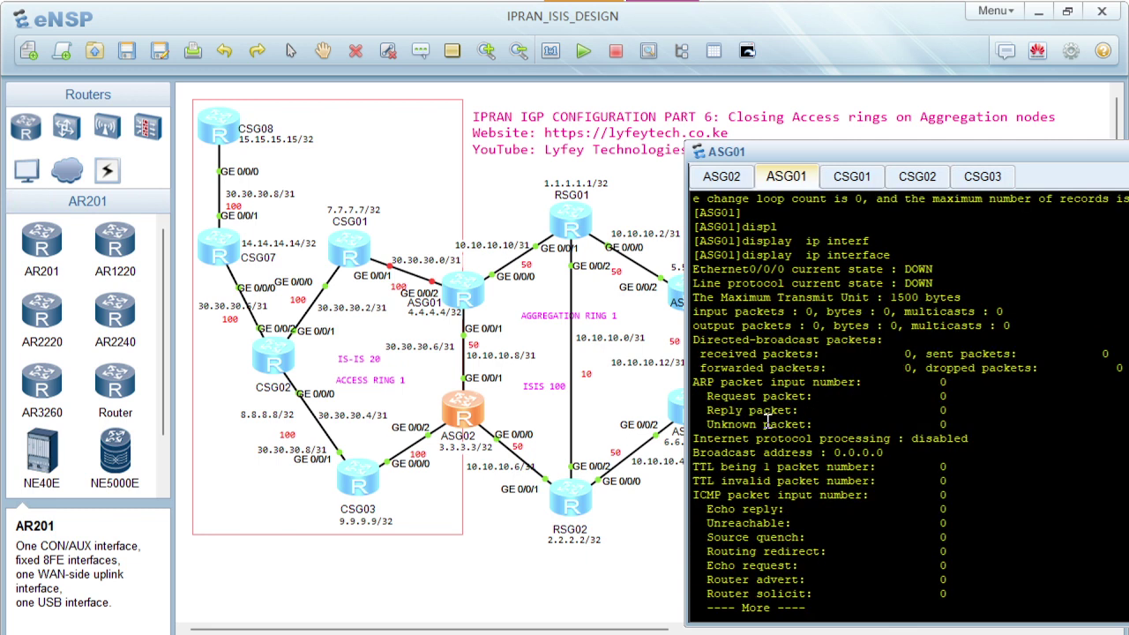
key(space)
Step: Display the IP routing table on ASG01 and examine its routes and next hops alongside the topology, highlighting the 4.4.4.4/32 entry
text(displ)
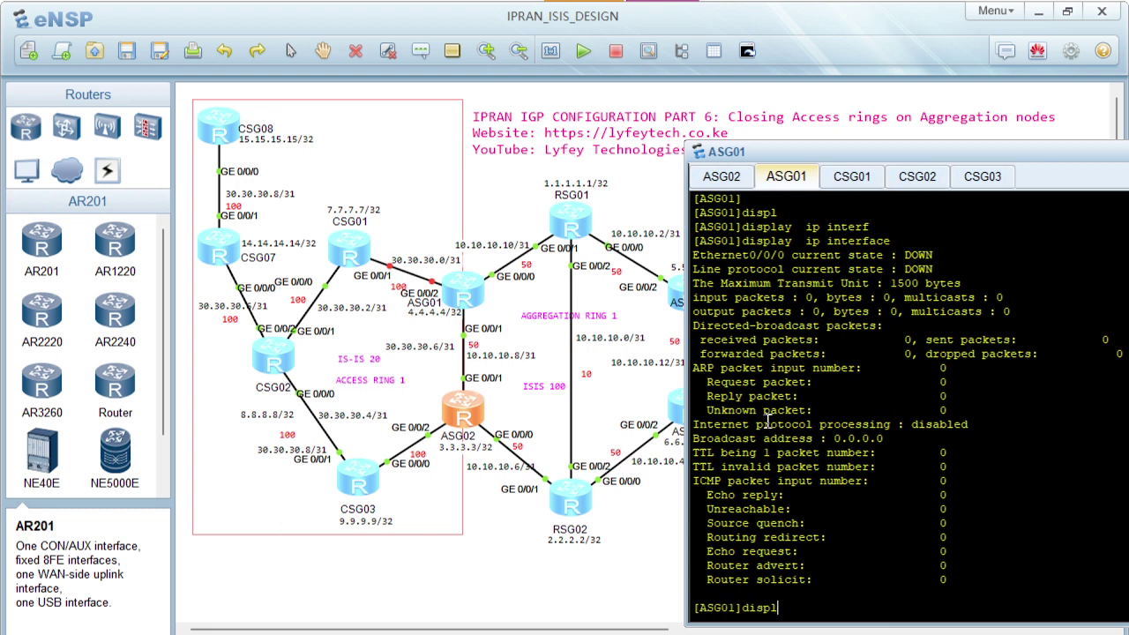
key(Tab)
text(ip rou)
key(Tab)
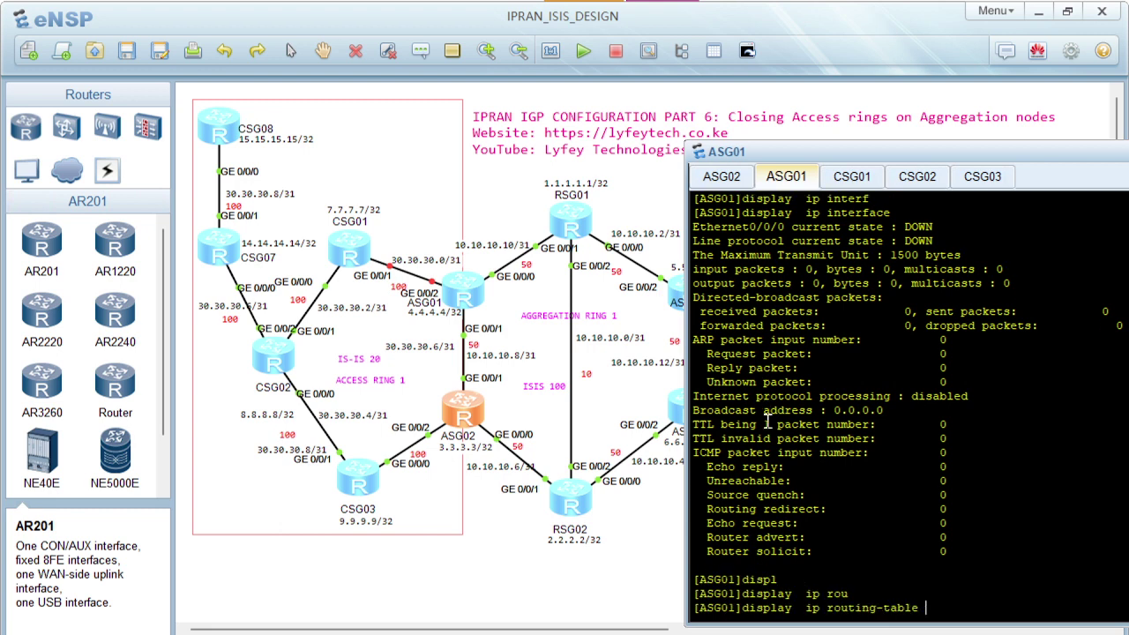
key(Return)
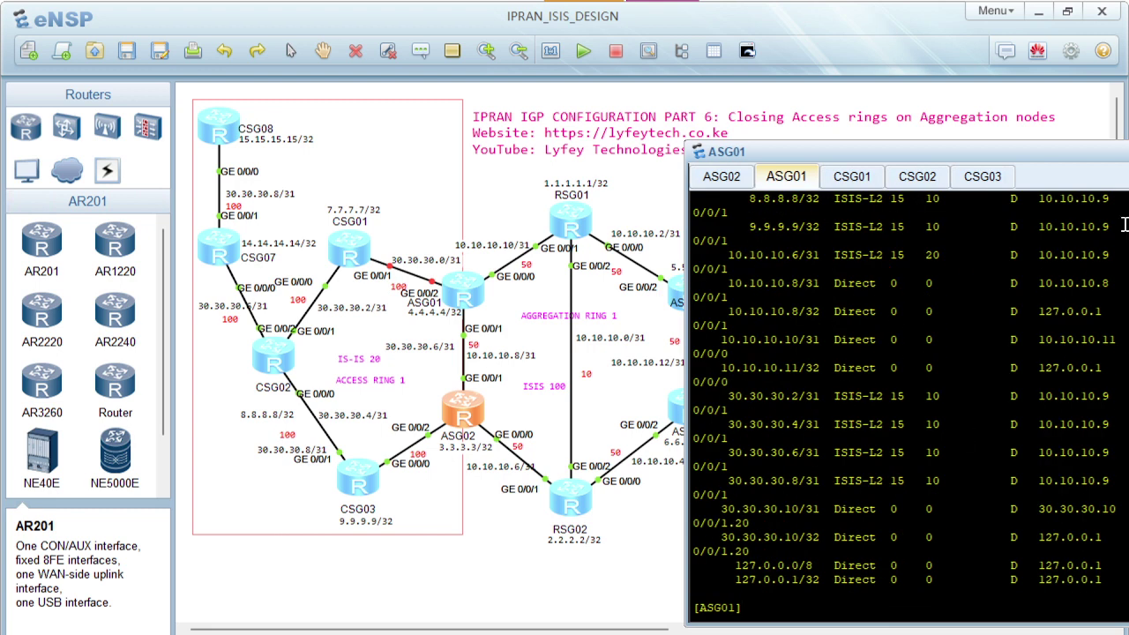
drag(1050, 158, 829, 187)
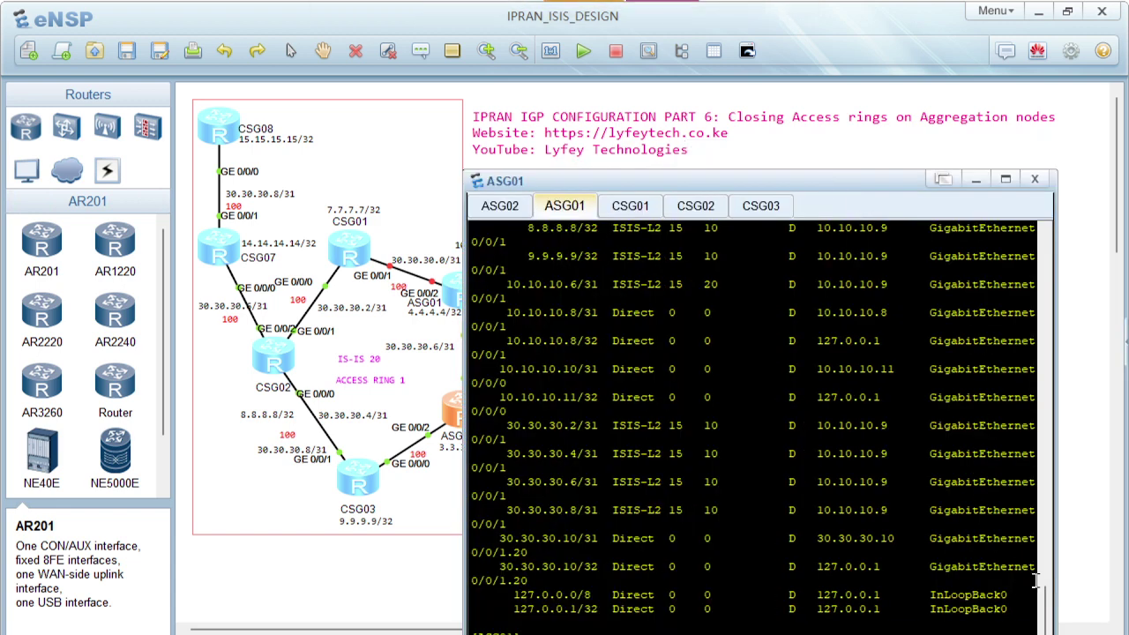
scroll(1047, 606, up, 1)
scroll(1047, 607, up, 2)
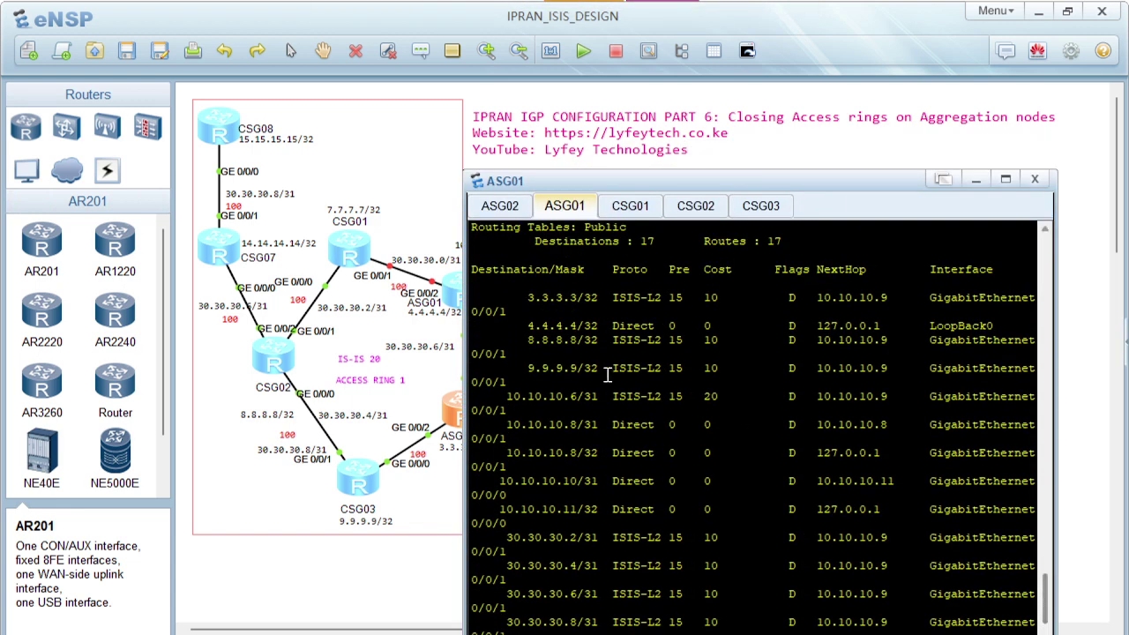
drag(523, 319, 775, 329)
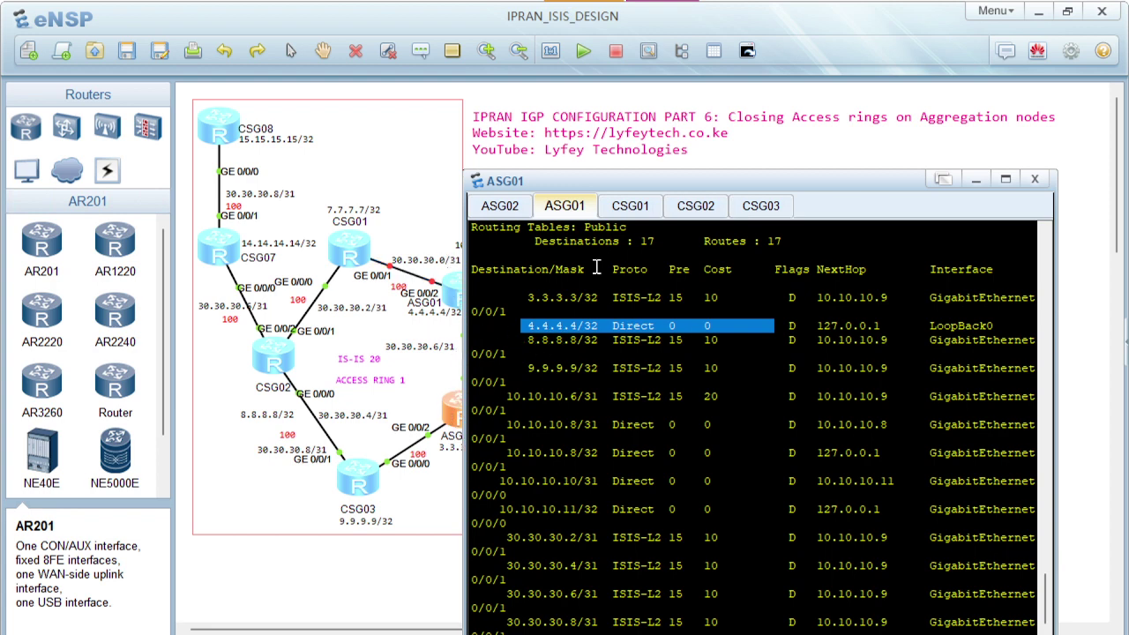
drag(756, 182, 927, 159)
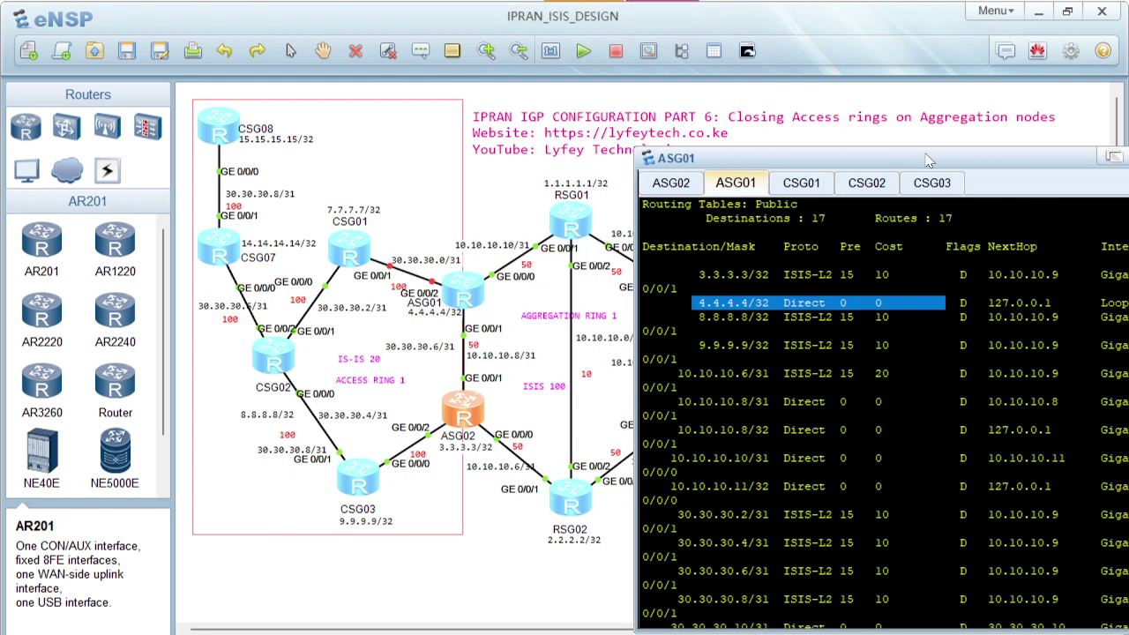
key(space)
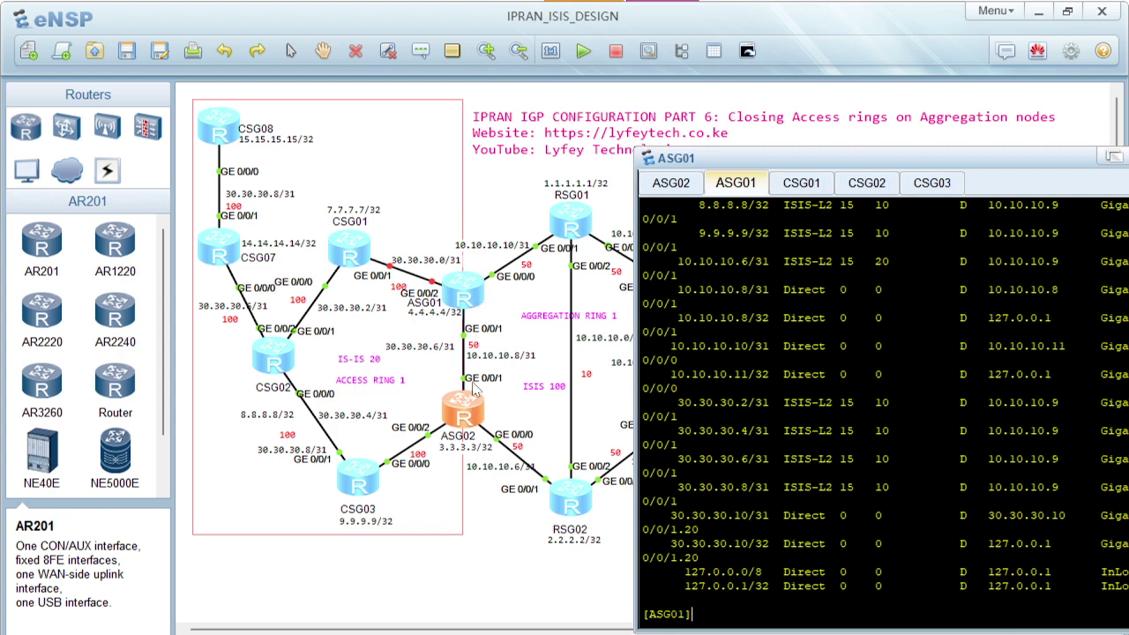
Step: Switch to the PowerPoint presentation and show the topology on slide 34 with the circled access rings
click(507, 323)
mouse_move(721, 628)
click(648, 525)
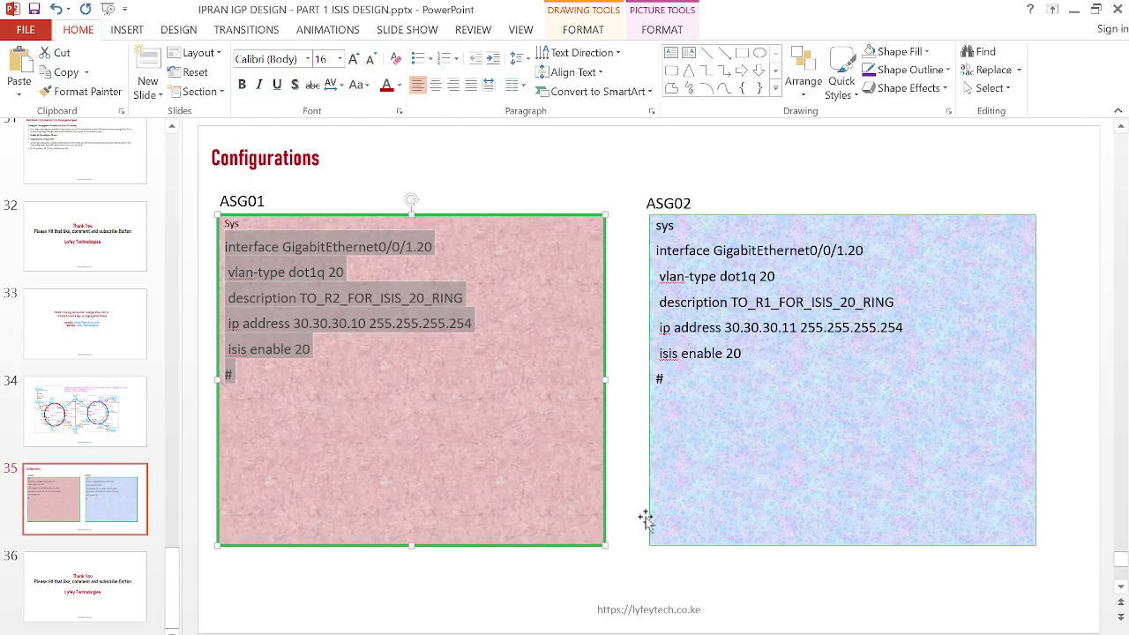
click(86, 424)
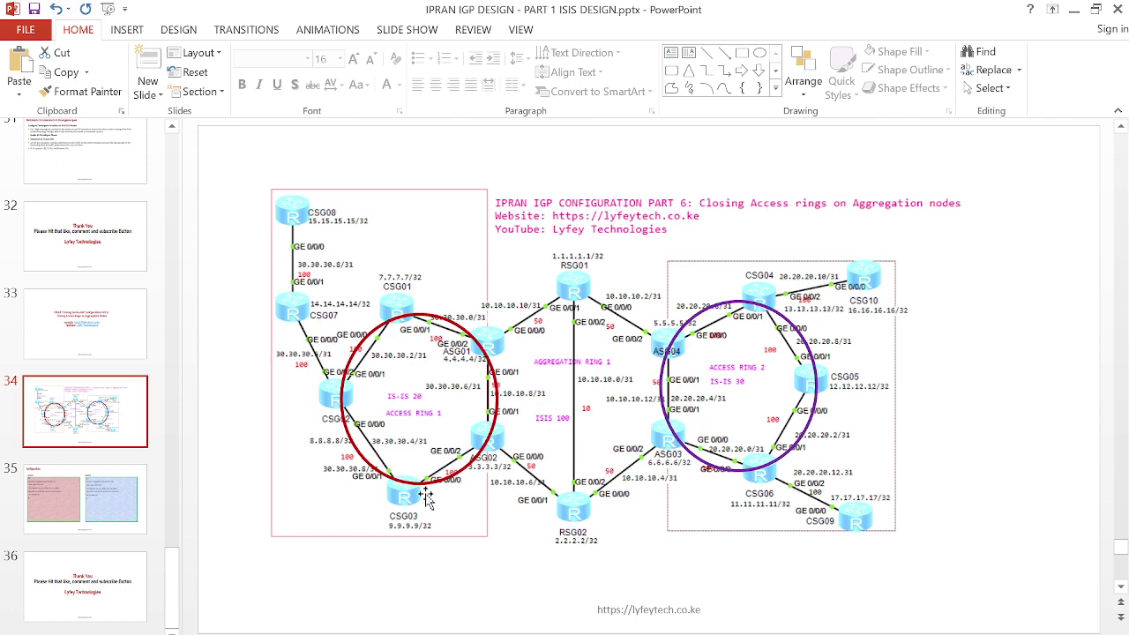
Step: Return to the Configurations slide and highlight ASG01's interface name, IP address and isis enable 20 lines for review
click(107, 504)
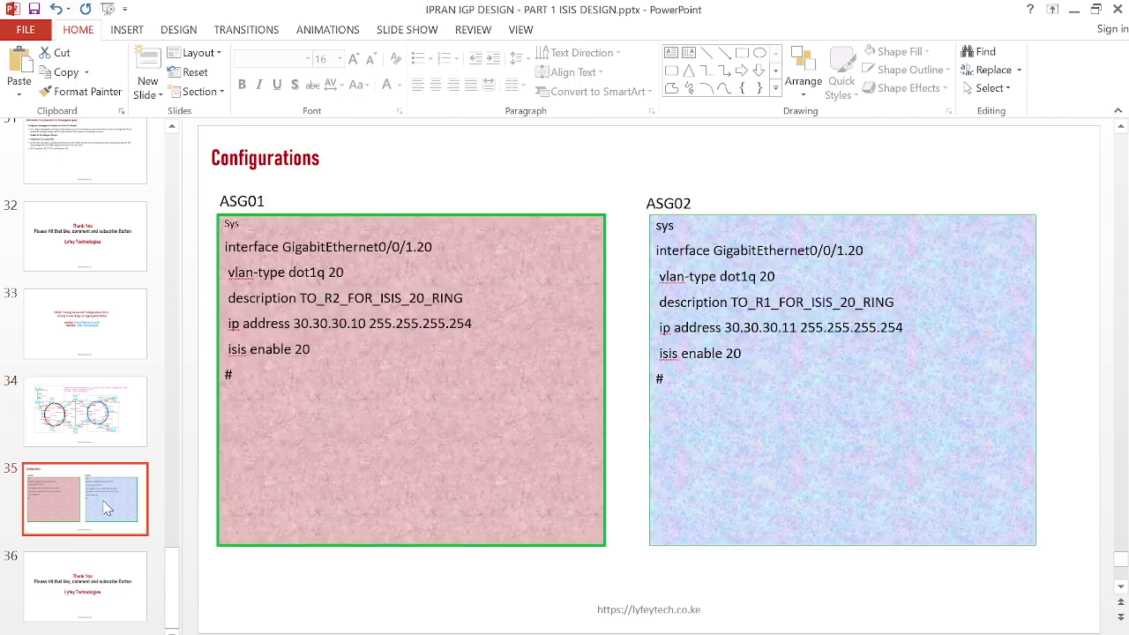
mouse_move(251, 379)
mouse_down()
mouse_move(234, 375)
mouse_move(219, 252)
mouse_up()
click(408, 292)
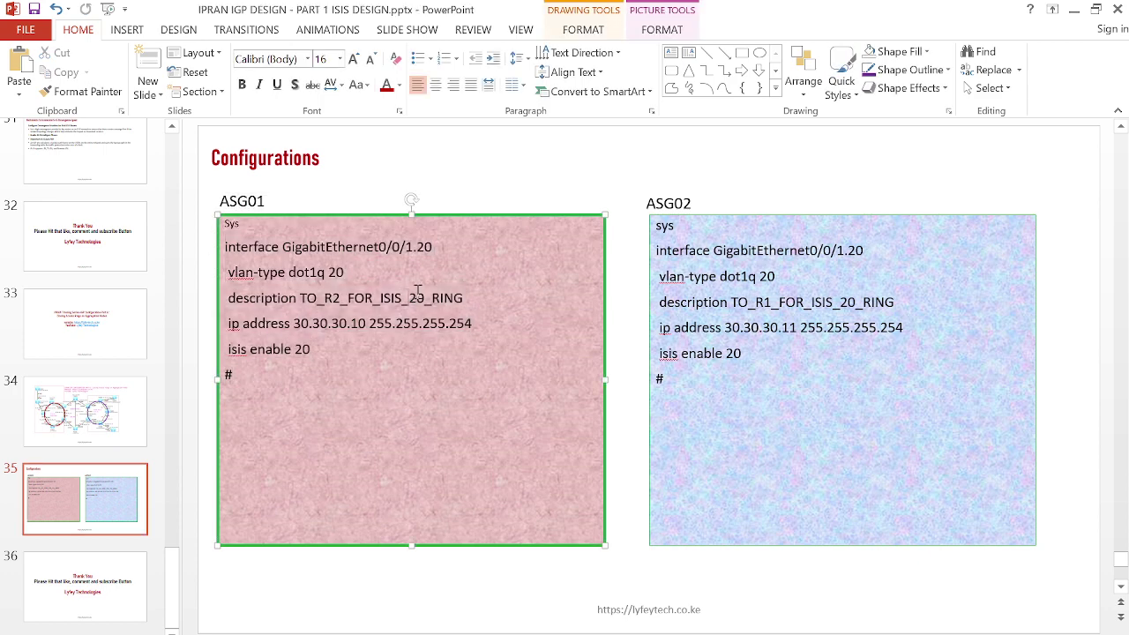
drag(461, 247, 282, 247)
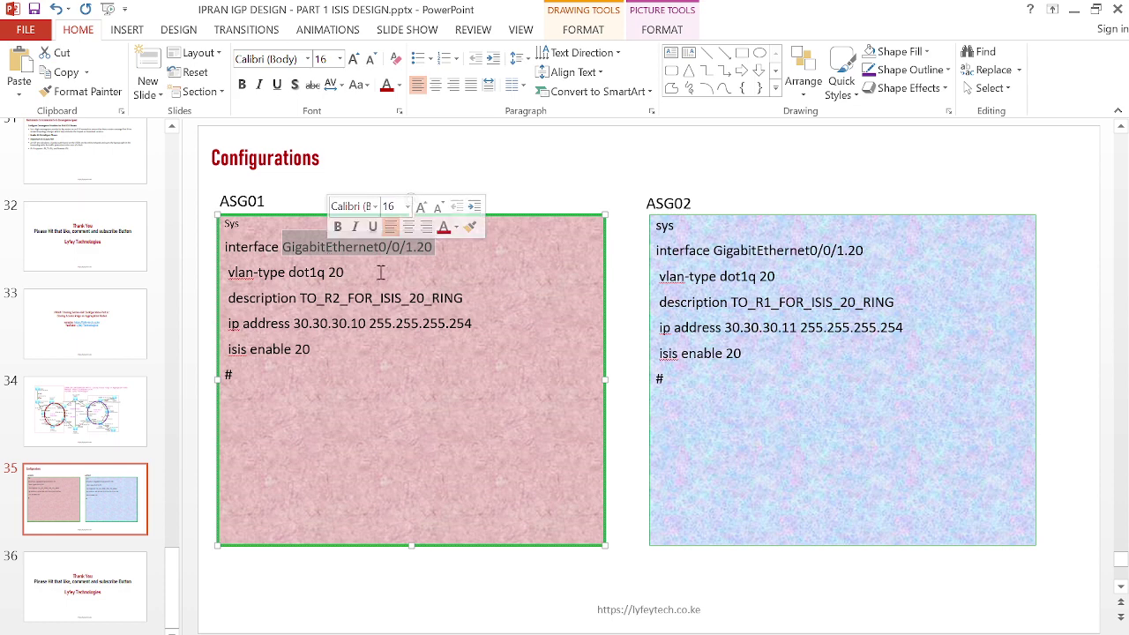
drag(476, 321, 224, 323)
drag(312, 349, 228, 351)
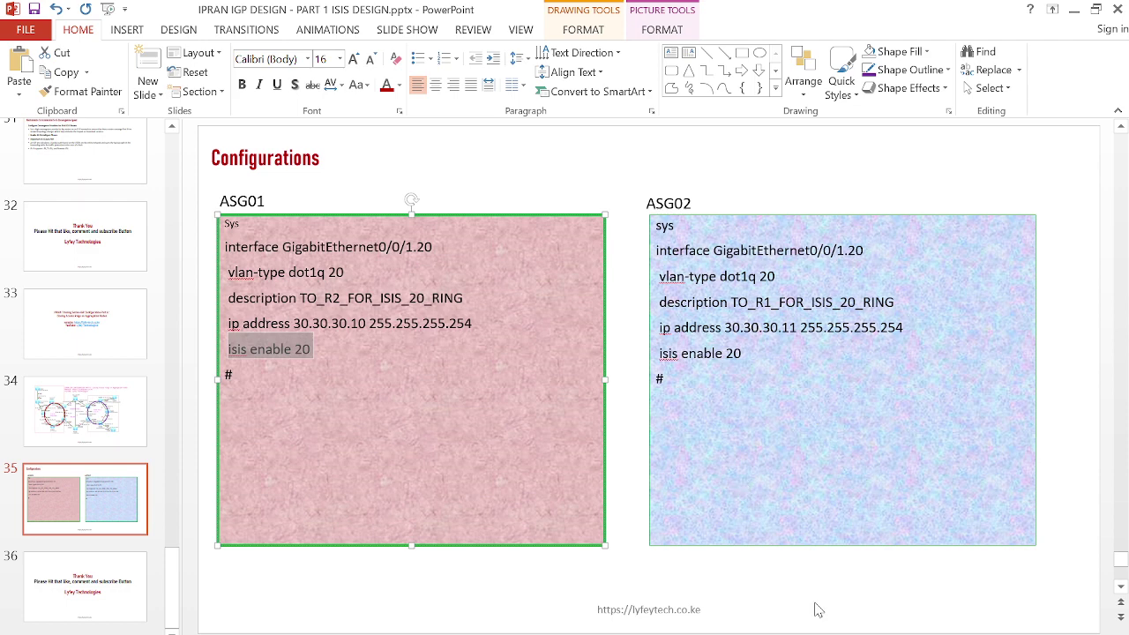
mouse_move(771, 633)
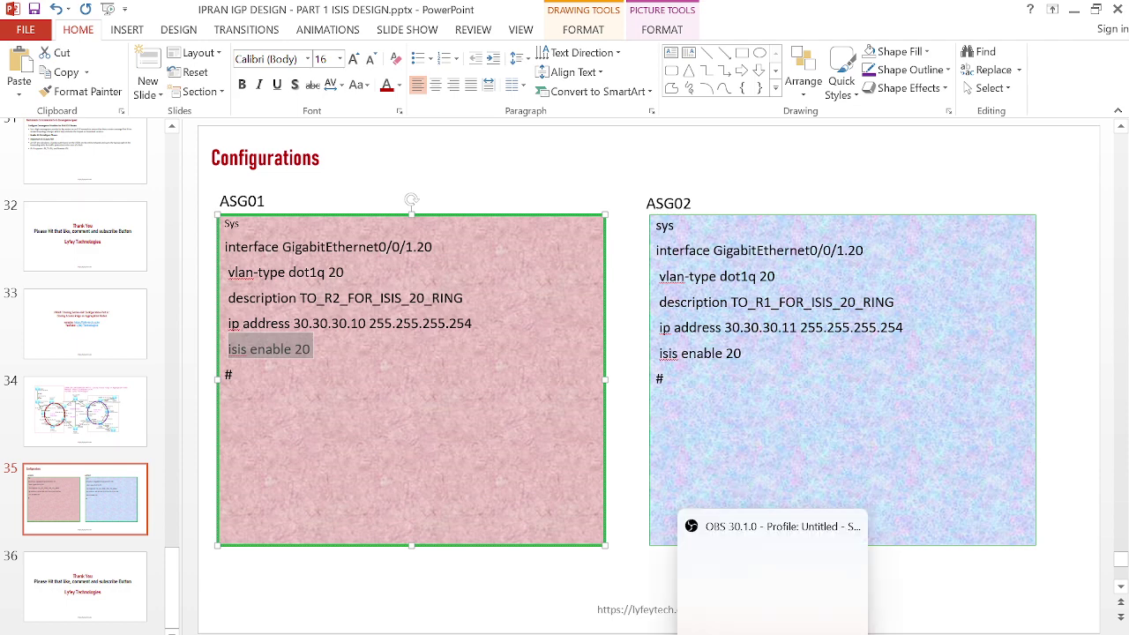